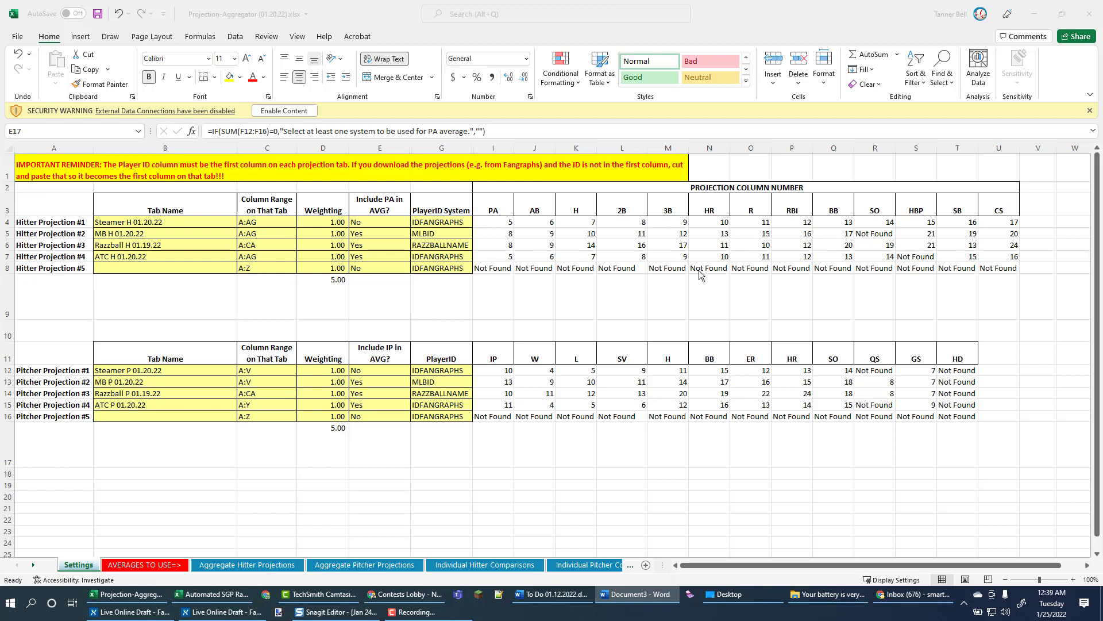
Check the hitter weightings, then inspect K31's PA_USED-times-VLOOKUP formula on Aggregate Hitter Projections
key(alt+Tab)
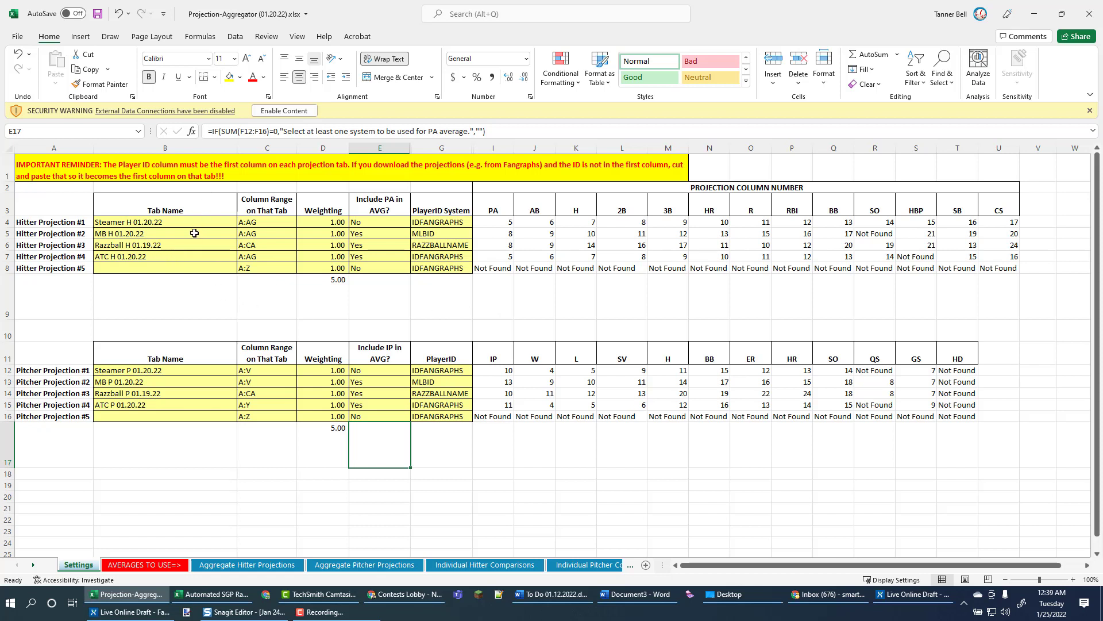
drag(183, 223, 188, 254)
click(322, 314)
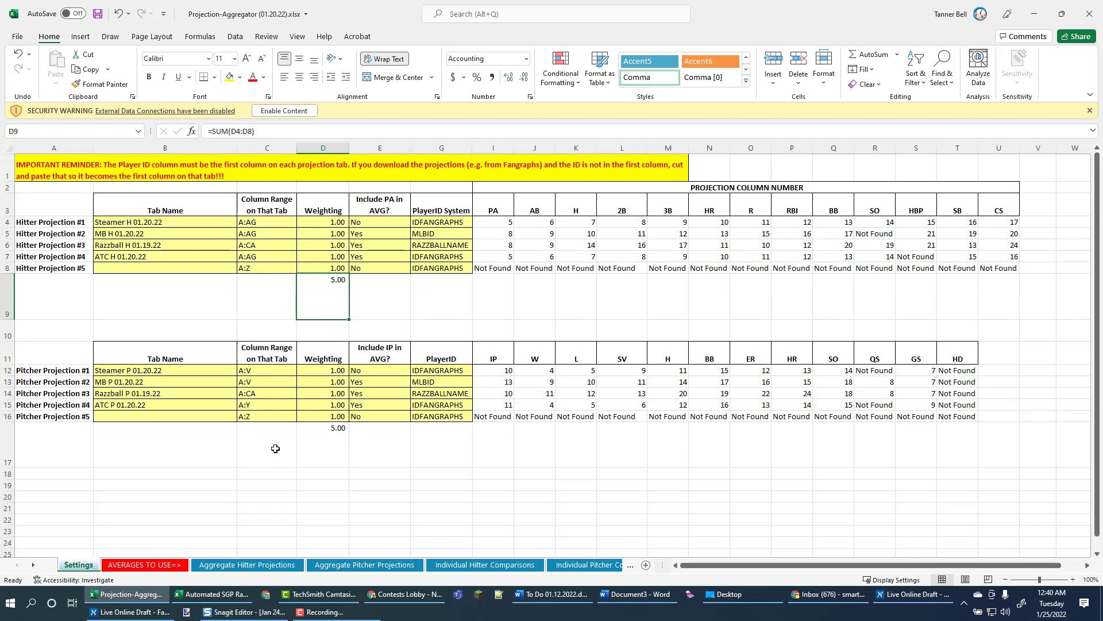
click(268, 563)
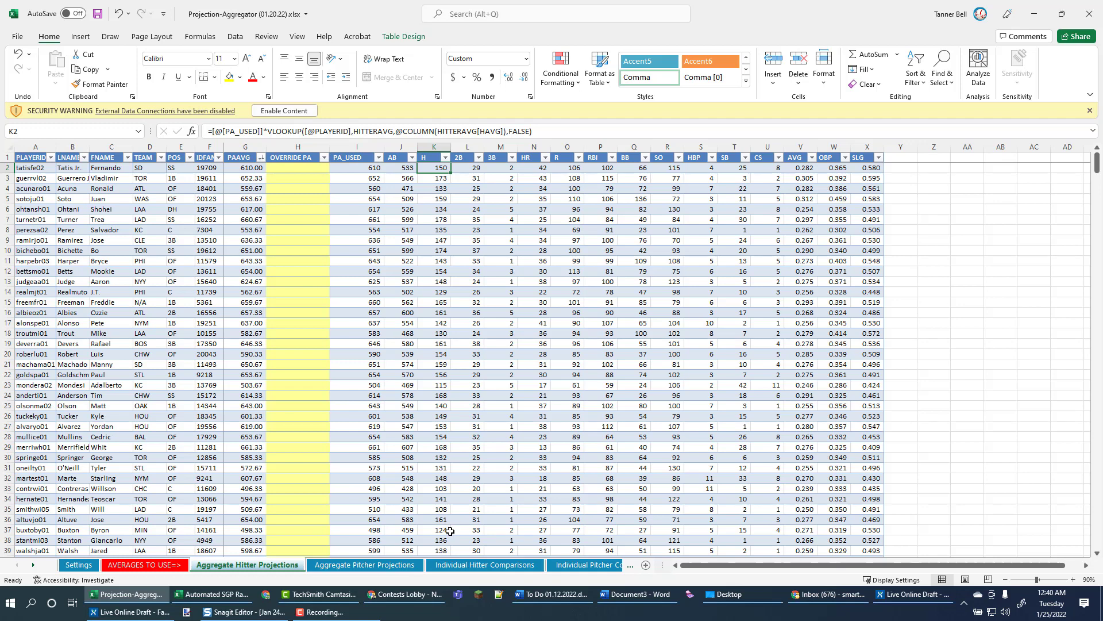
click(444, 468)
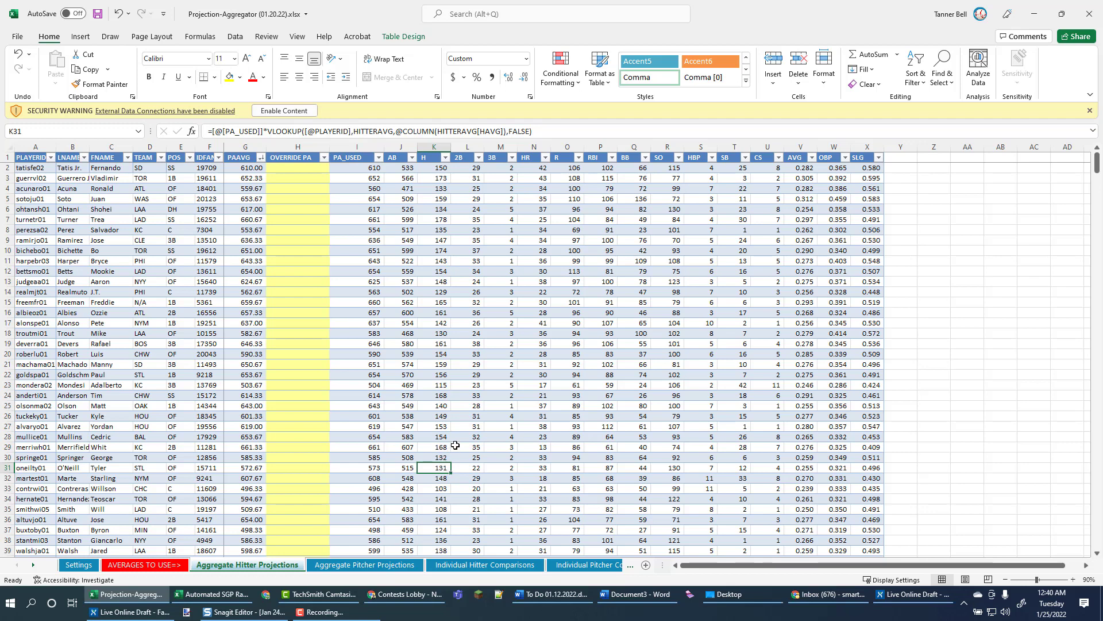
mouse_move(216, 599)
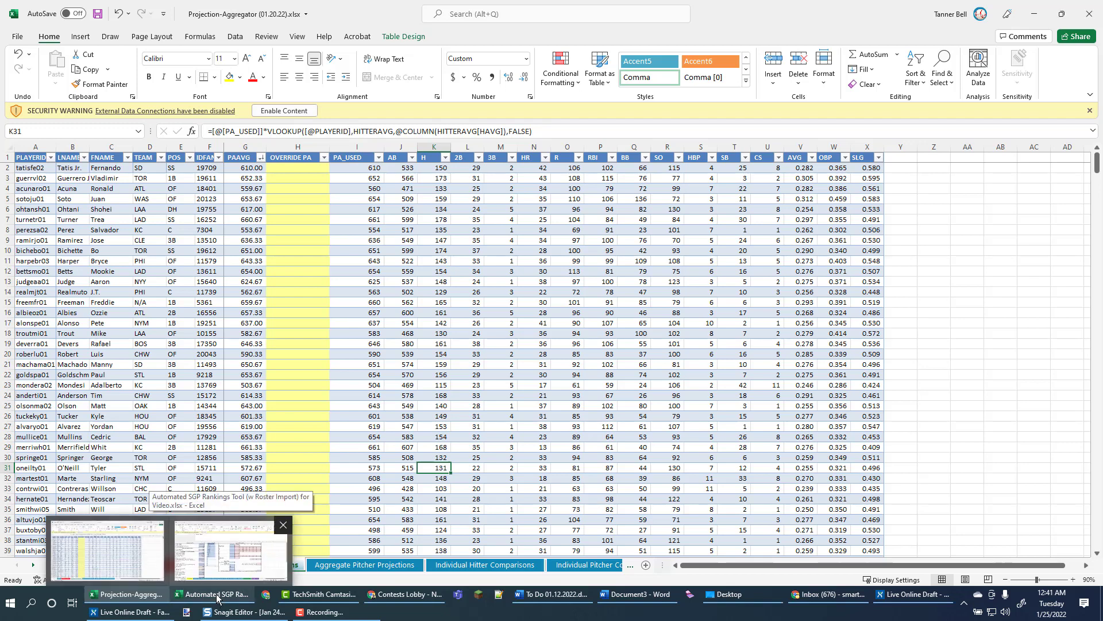
In the SGP Rankings Tool, insert a blank sheet before Steamer P 01.22.22 named 'Aggregate H 01.25.22'
click(217, 598)
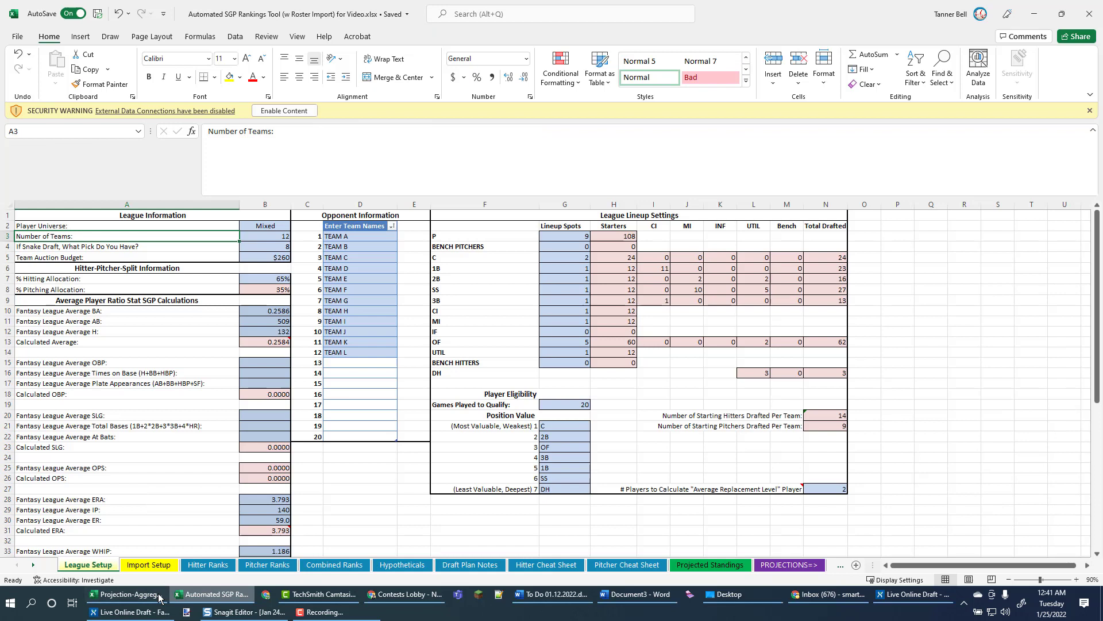
mouse_move(205, 601)
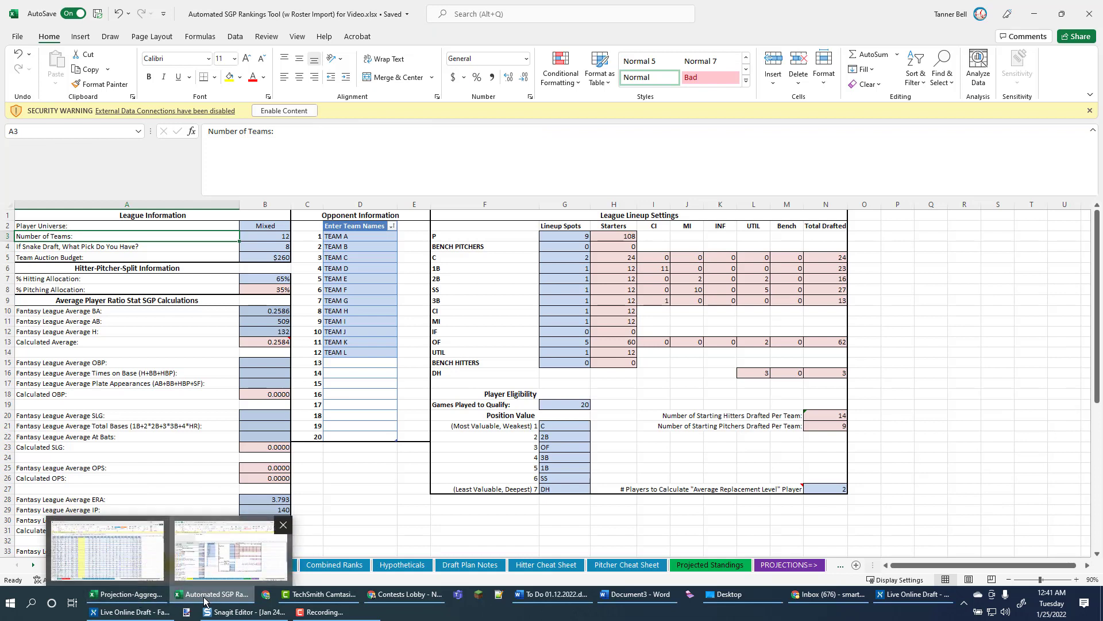
click(34, 565)
click(34, 564)
click(34, 564)
click(34, 565)
click(34, 565)
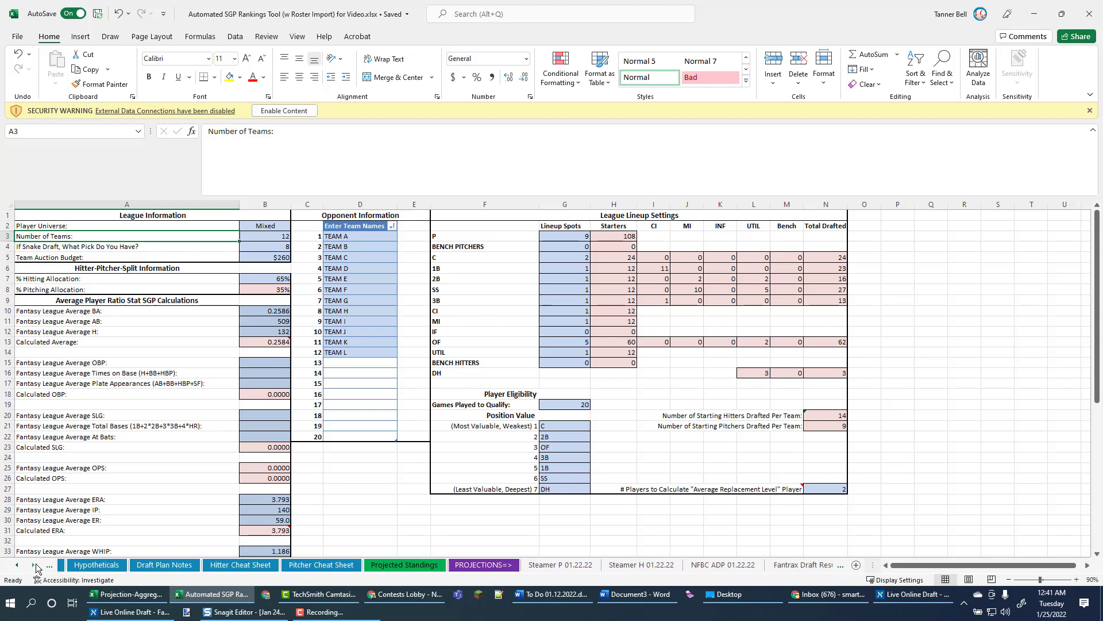
click(34, 565)
click(34, 564)
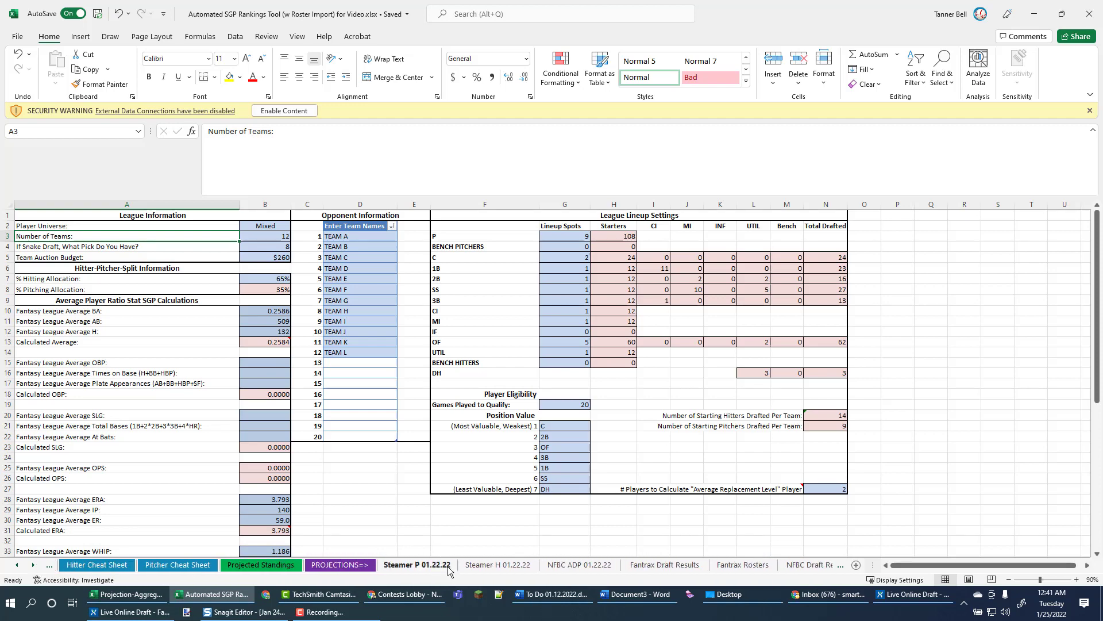
right_click(428, 568)
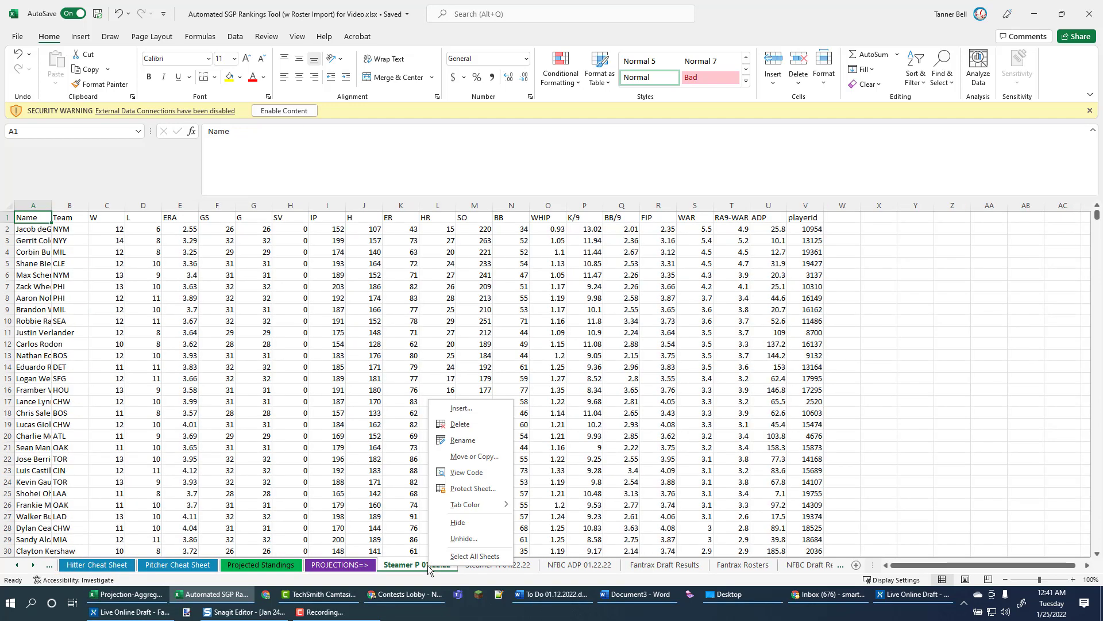
click(461, 409)
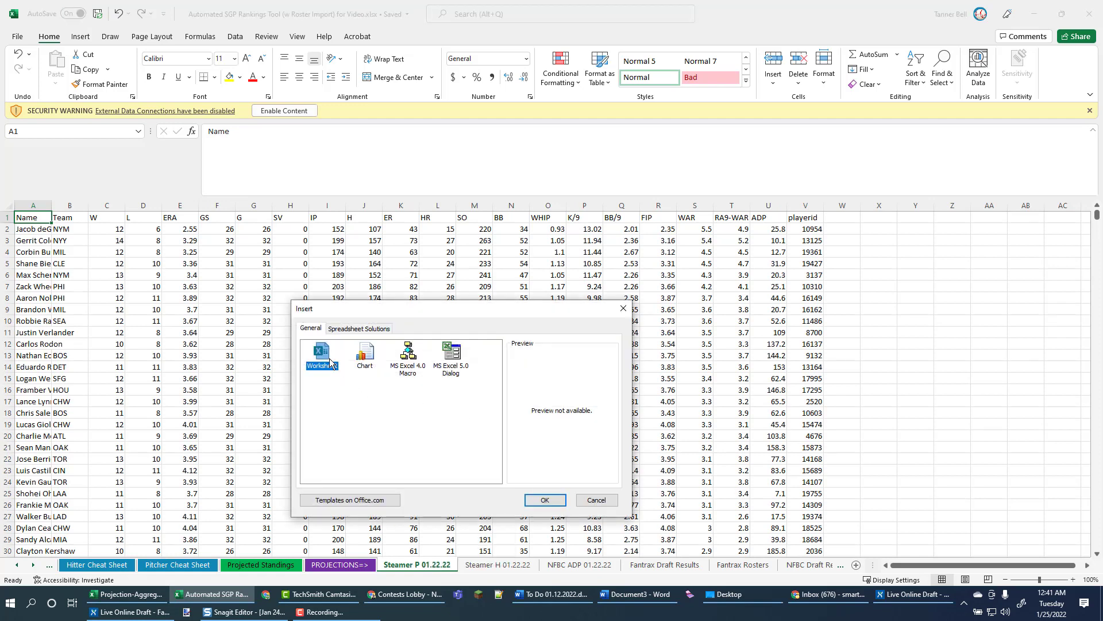
double_click(329, 357)
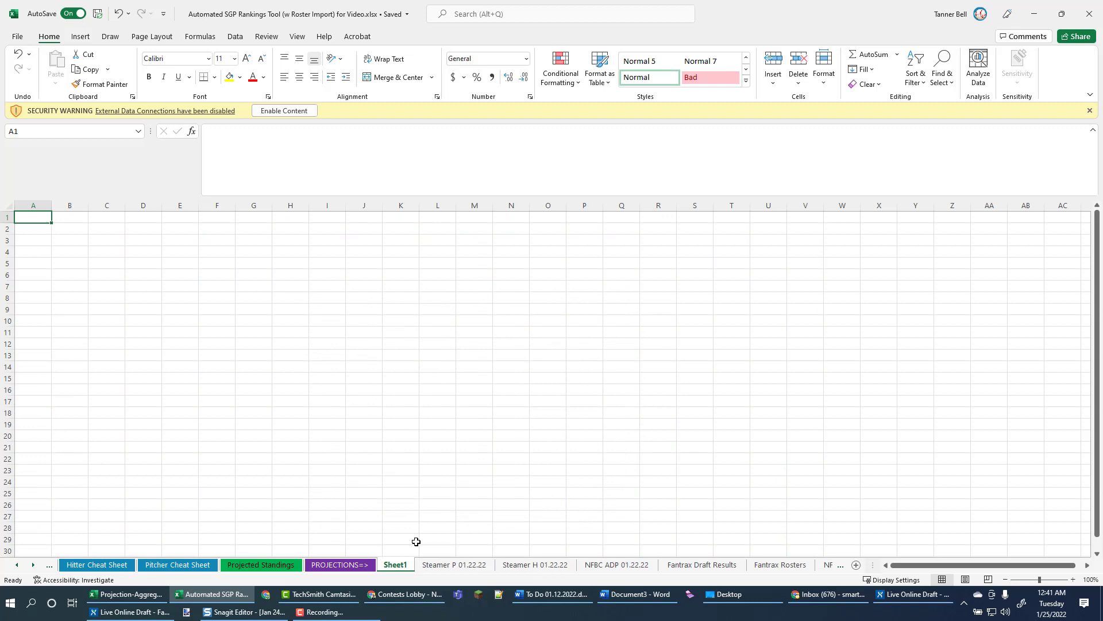
right_click(398, 564)
click(427, 440)
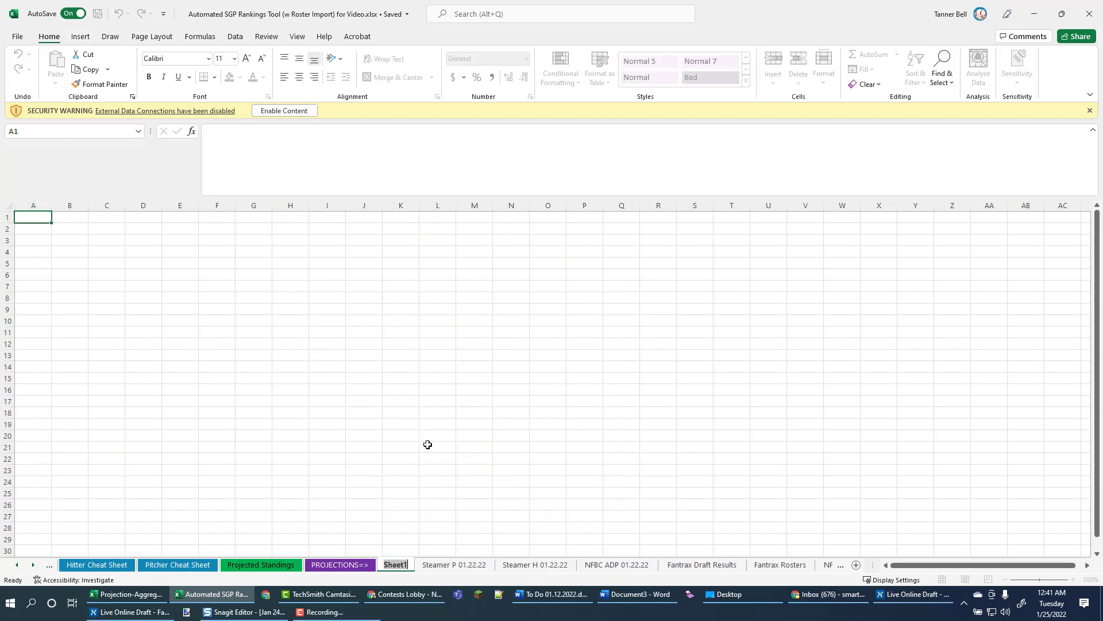
text(Aggregate)
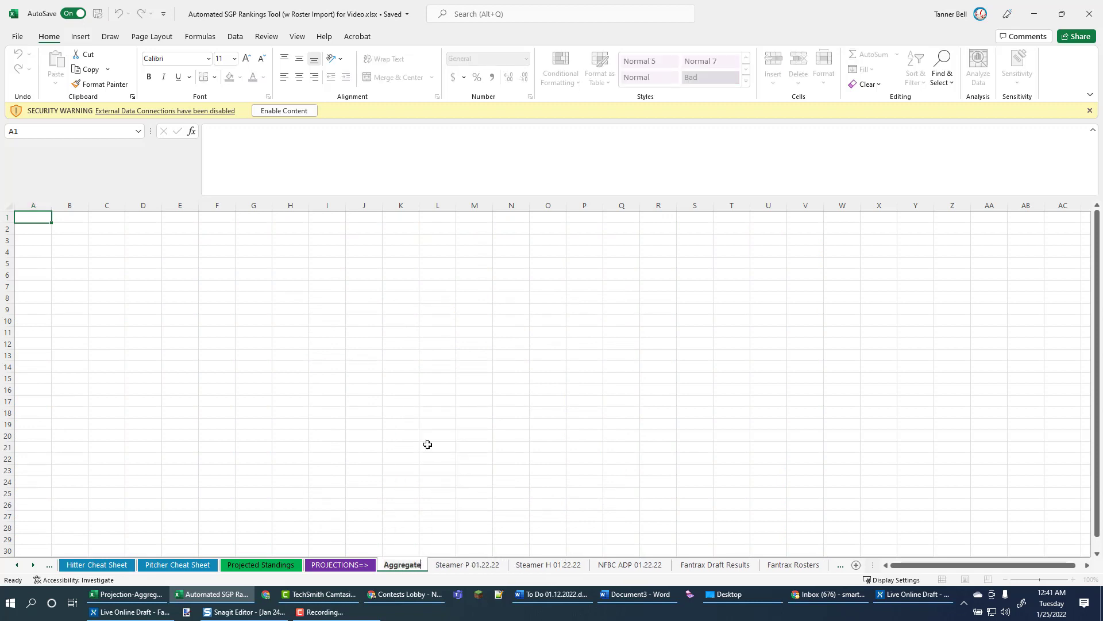
text( H)
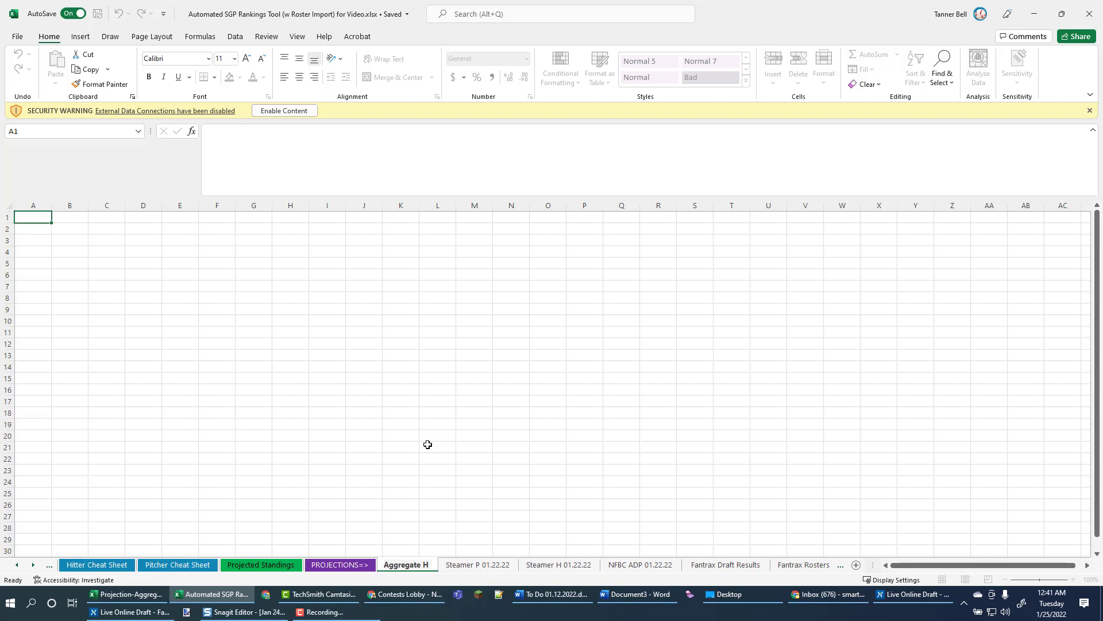
text( 01.25.2)
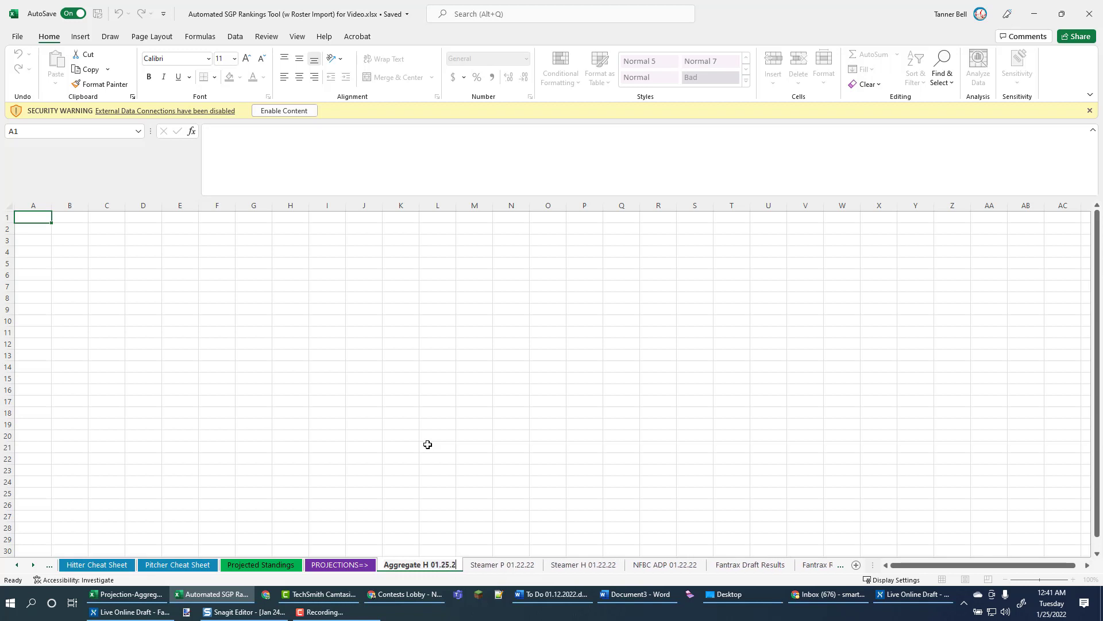
text(2)
key(Return)
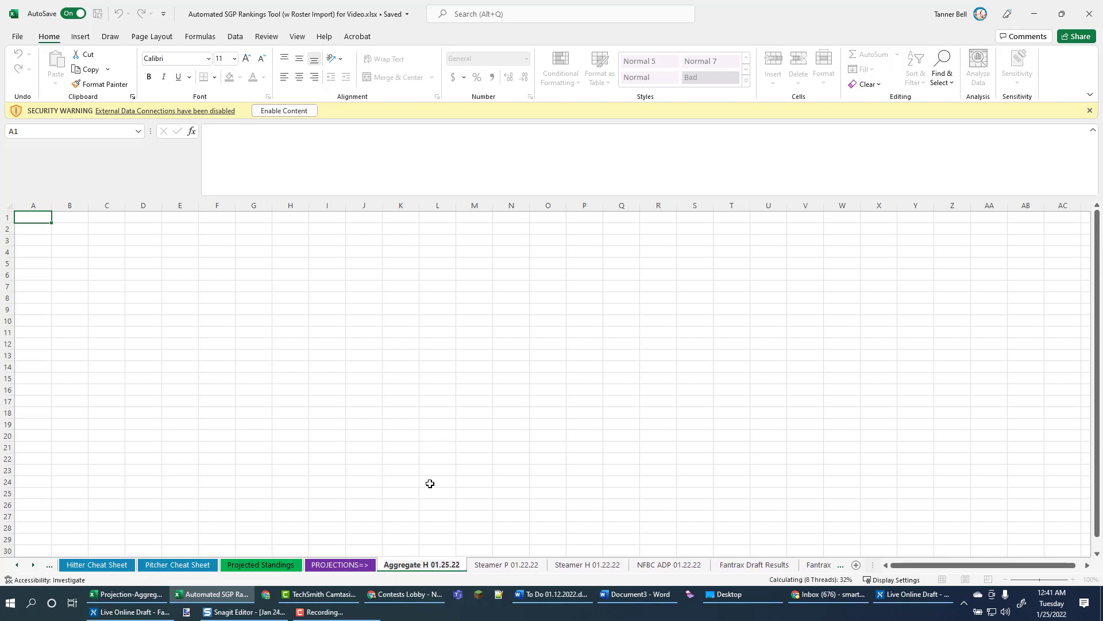
Insert another blank sheet before it and name it 'Aggregate P 01.25.22'
right_click(452, 565)
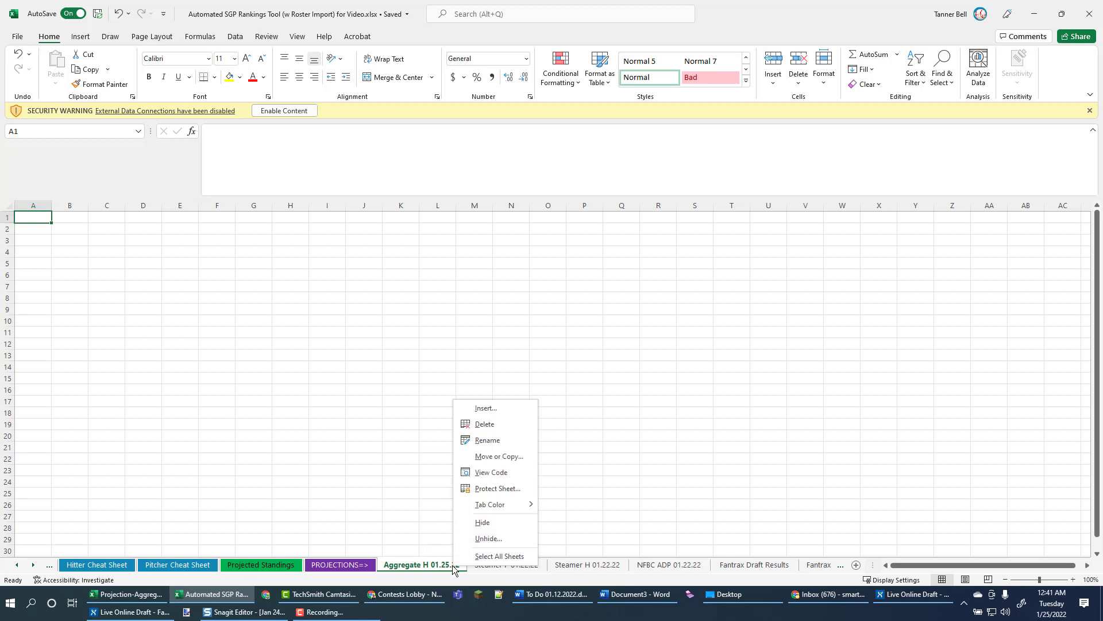
click(492, 409)
double_click(352, 349)
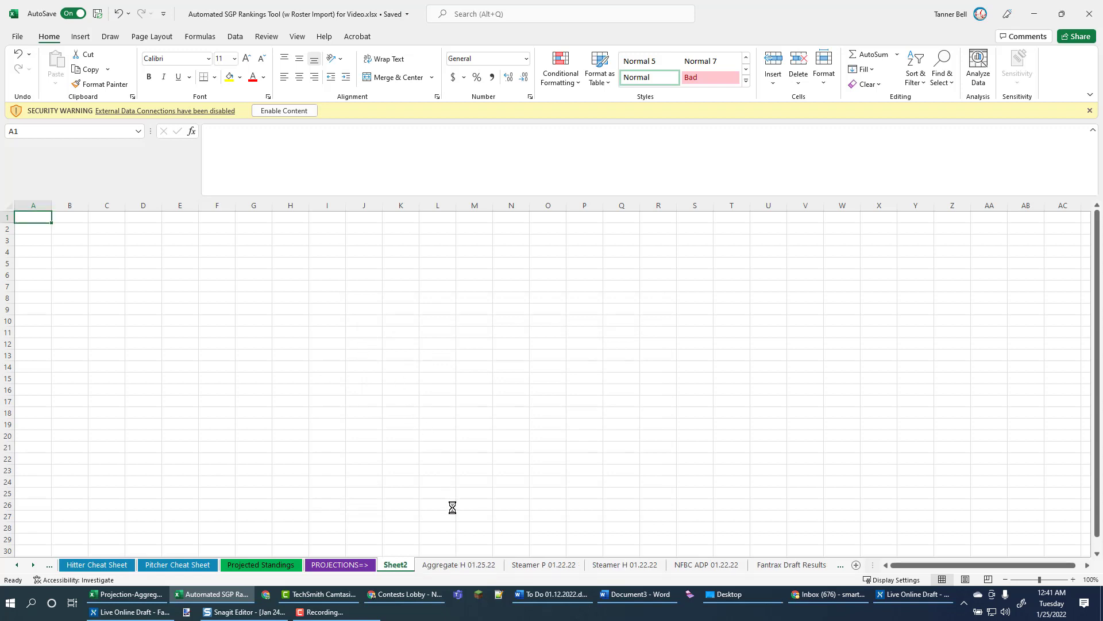
right_click(402, 565)
click(435, 439)
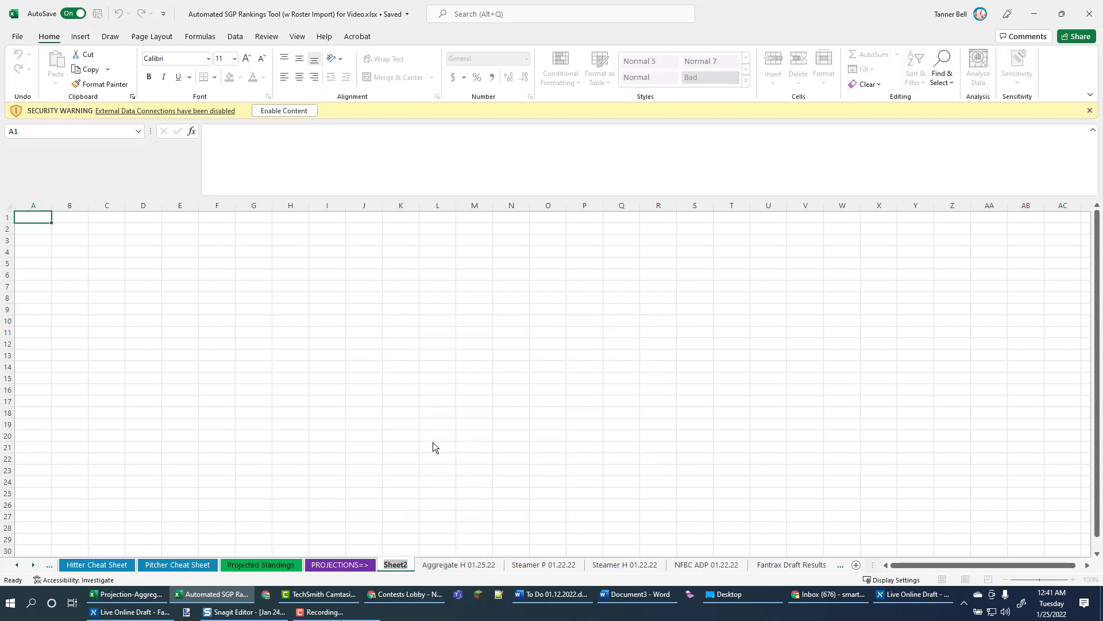
text(Aggregate P)
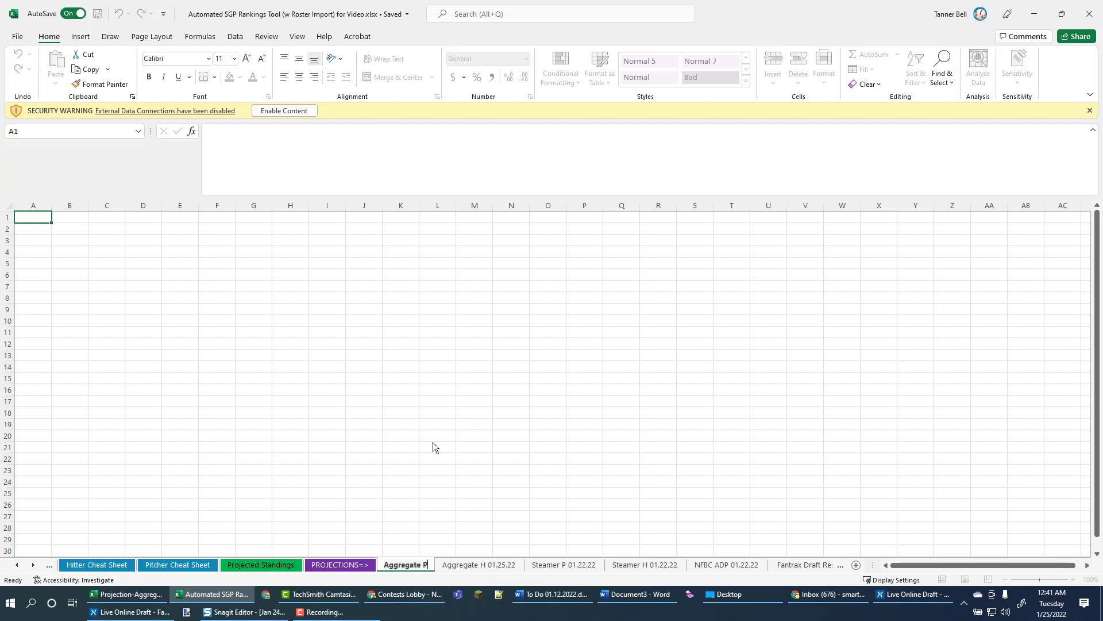
text( 01.25)
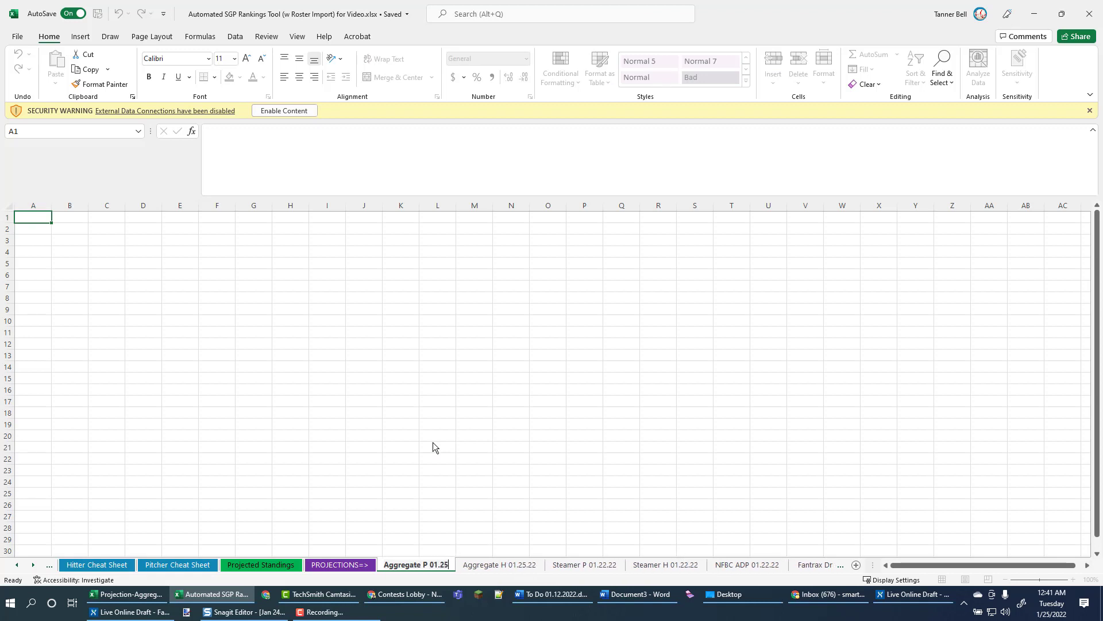
text(.22)
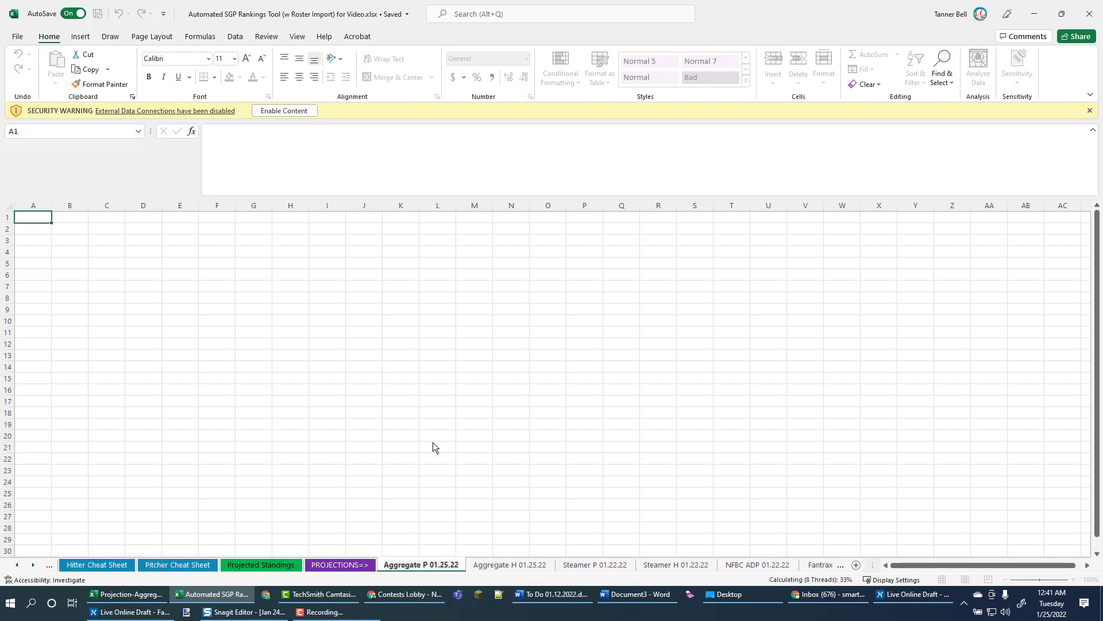
key(Return)
click(433, 446)
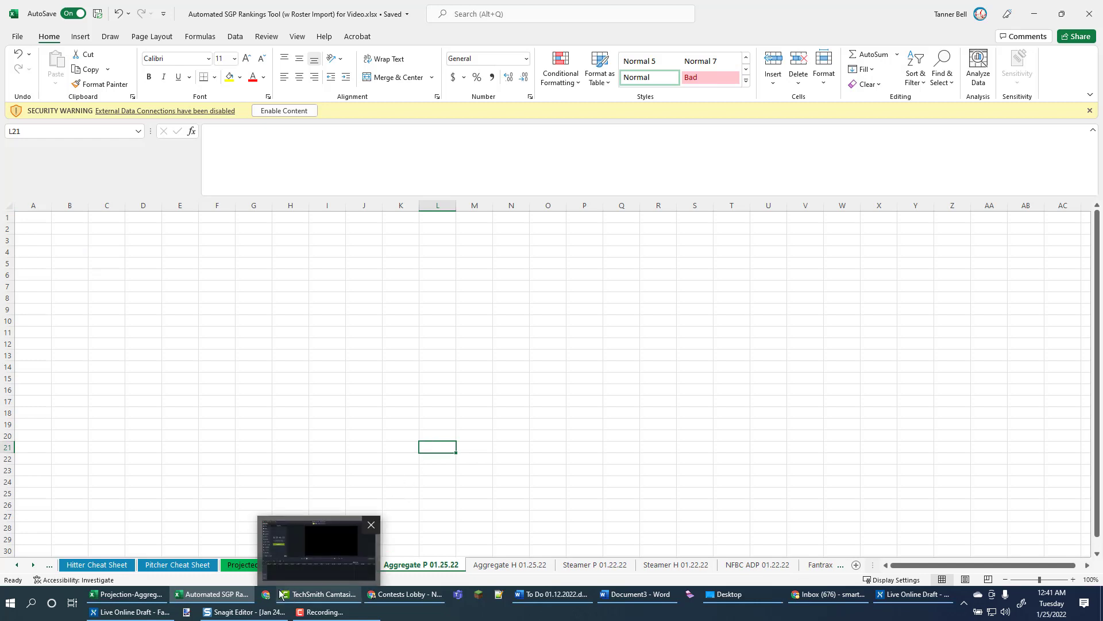
Copy the hitter projections table from A1 to its last cell, then go to Aggregate H 01.25.22
click(131, 596)
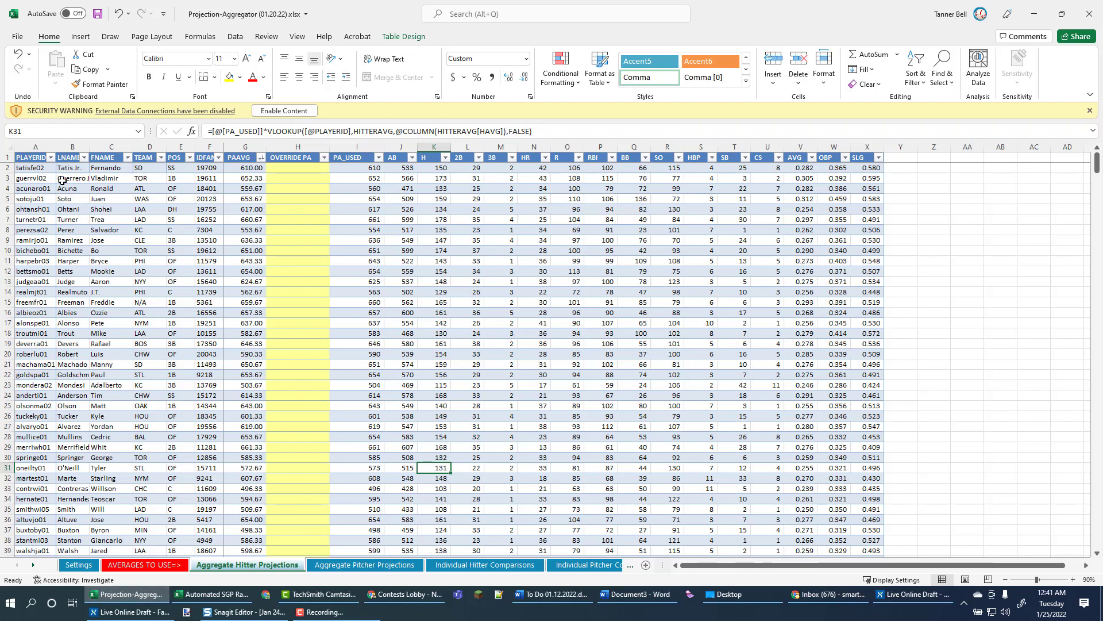
click(27, 159)
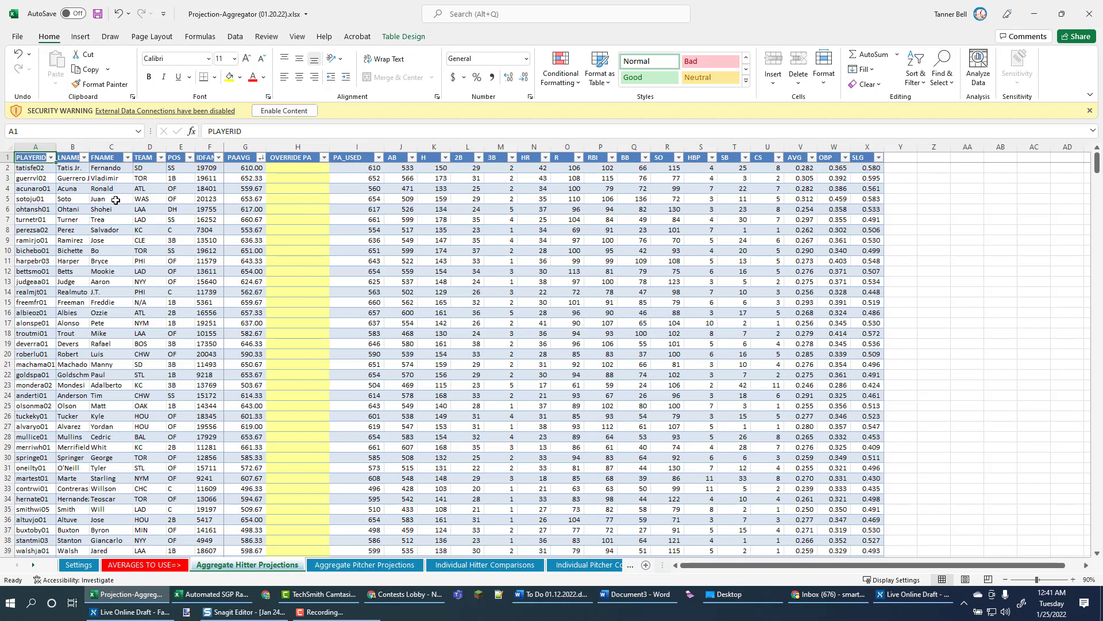
key(ctrl+shift+End)
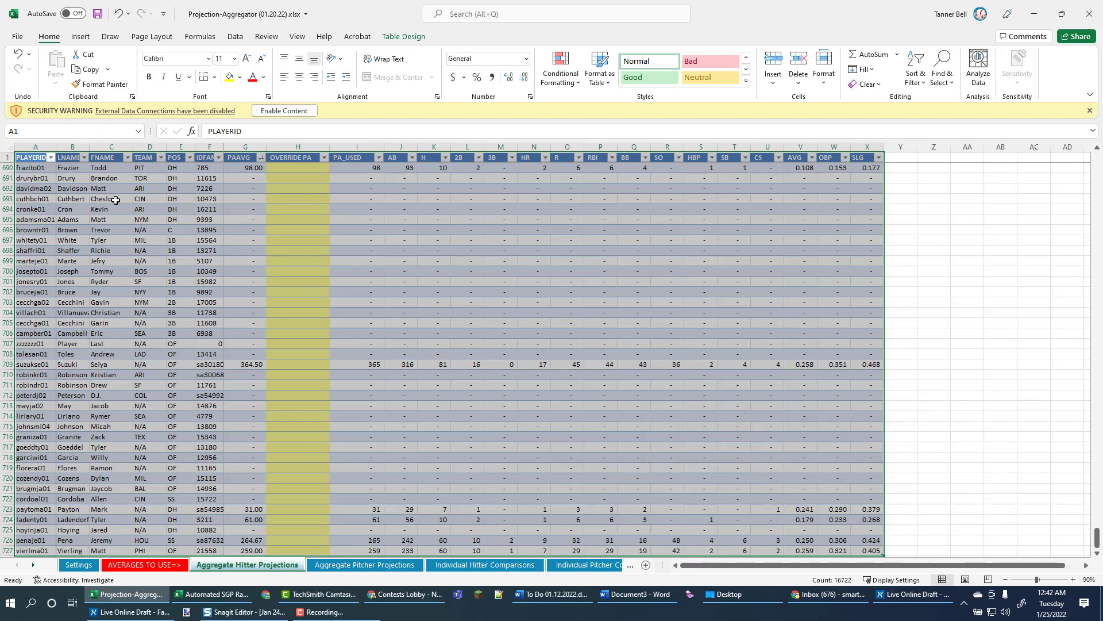
key(ctrl+c)
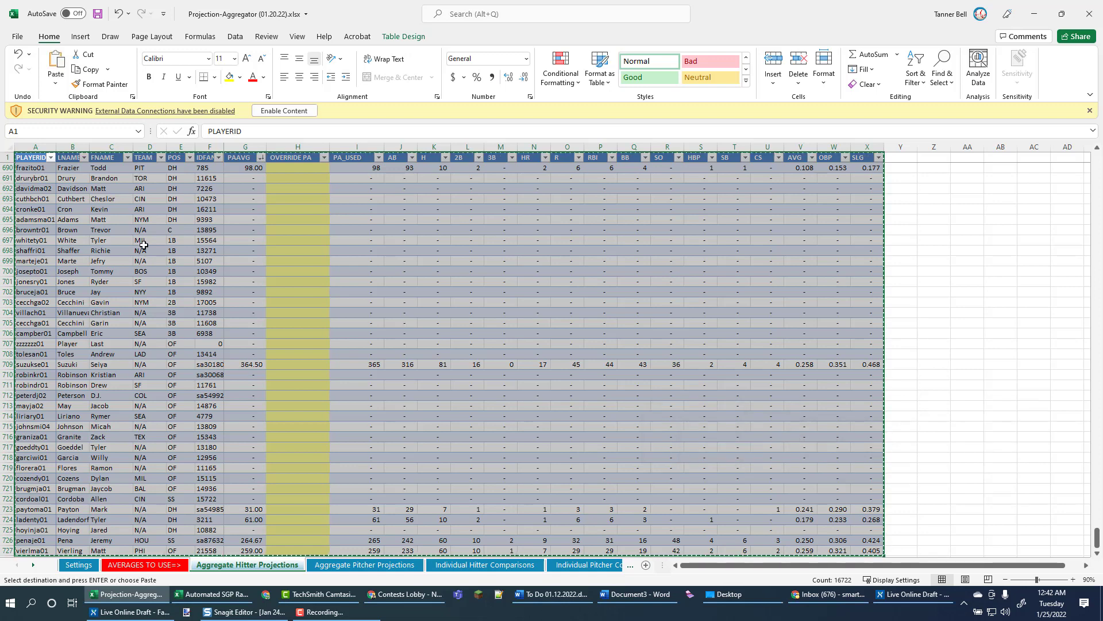
click(223, 600)
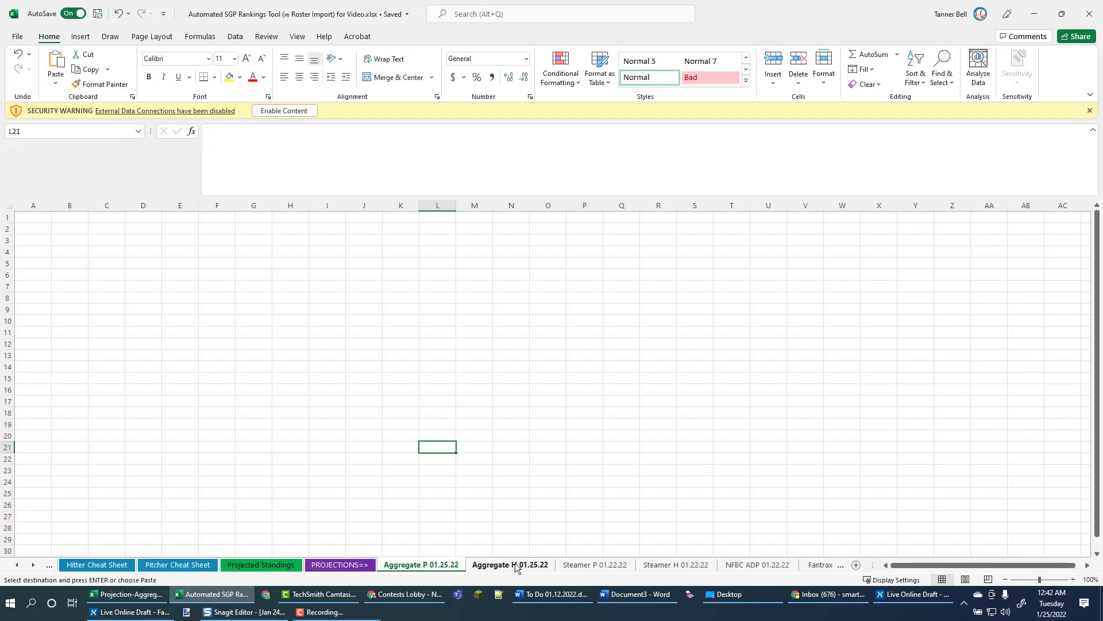
click(497, 568)
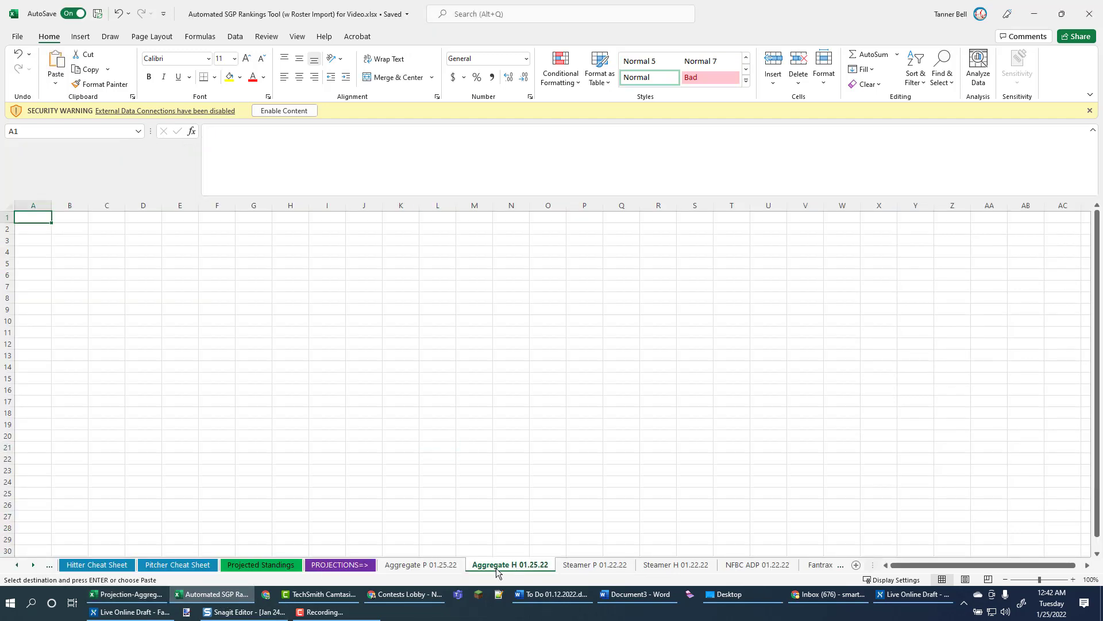
Paste the copied hitter projections as values into A1 of Aggregate H 01.25.22
right_click(40, 218)
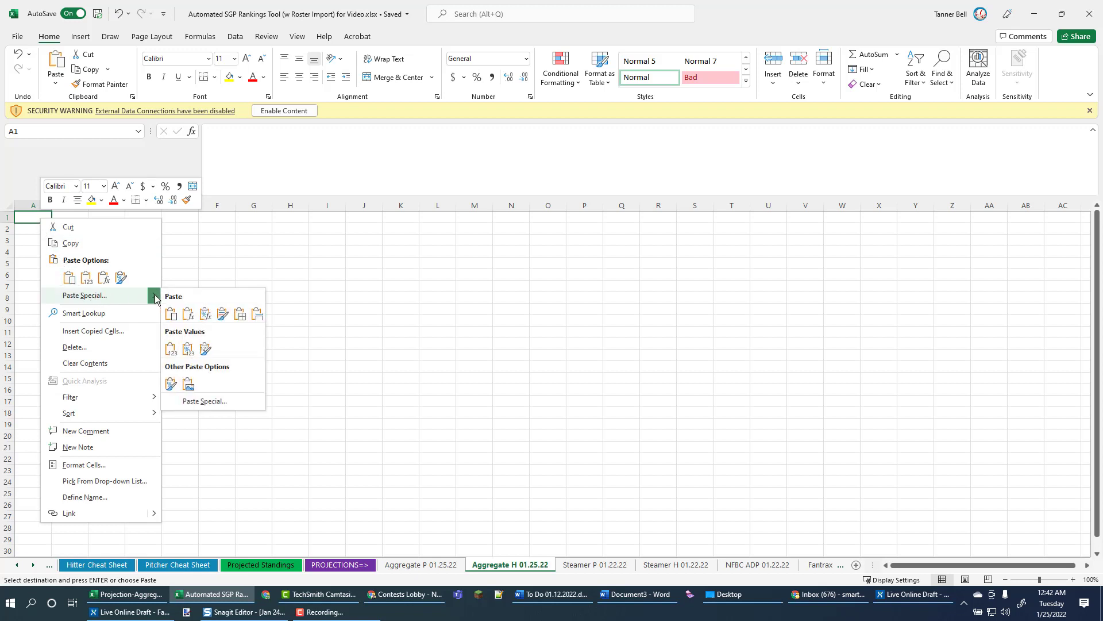
mouse_move(153, 299)
click(171, 349)
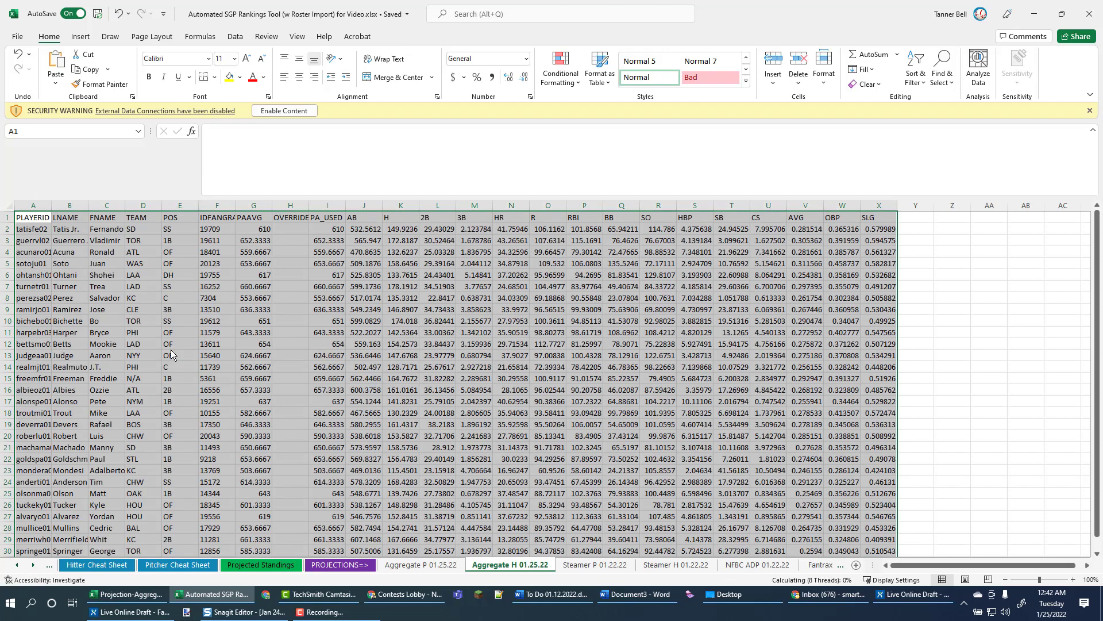
click(367, 240)
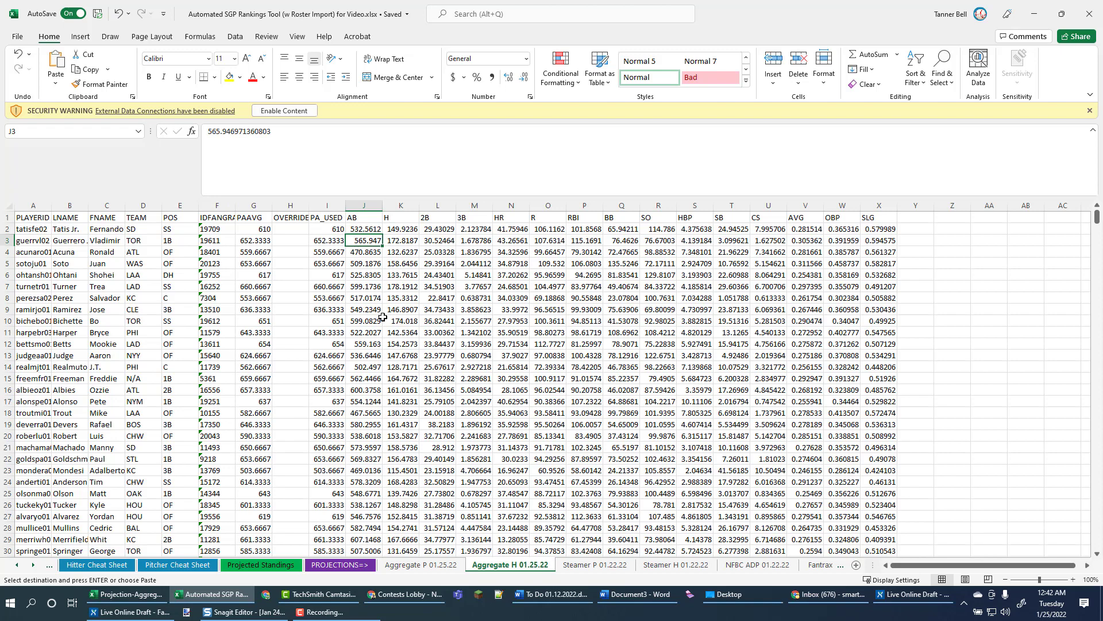
Copy the Aggregate Pitcher Projections table from A1 to its last cell, then go to Aggregate P 01.25.22
click(144, 597)
key(ctrl+a)
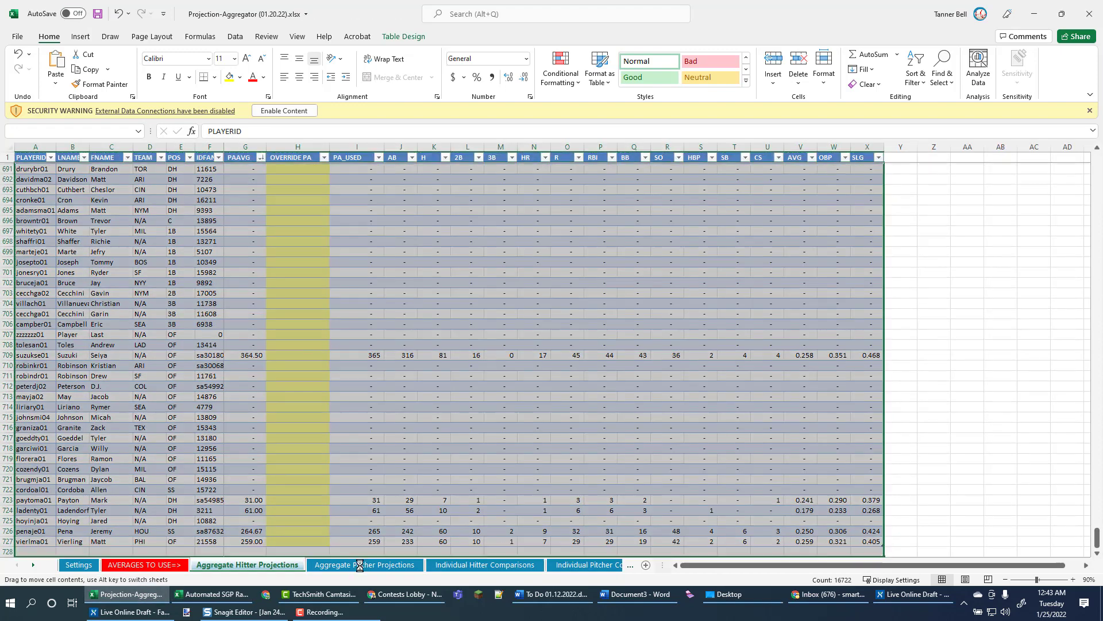
click(360, 565)
key(ctrl+a)
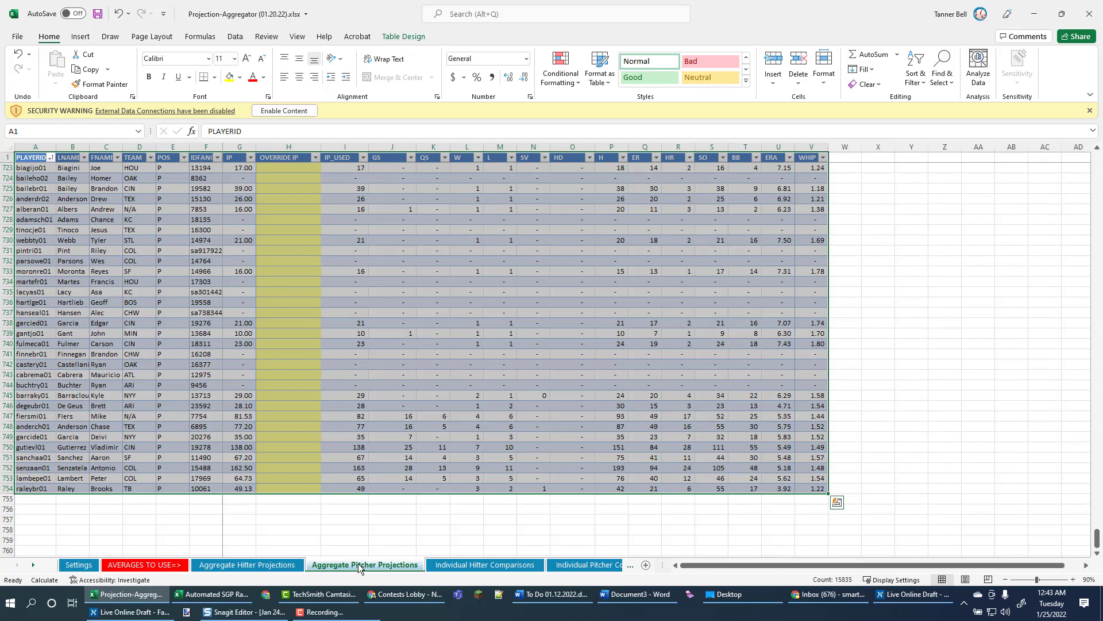
click(107, 230)
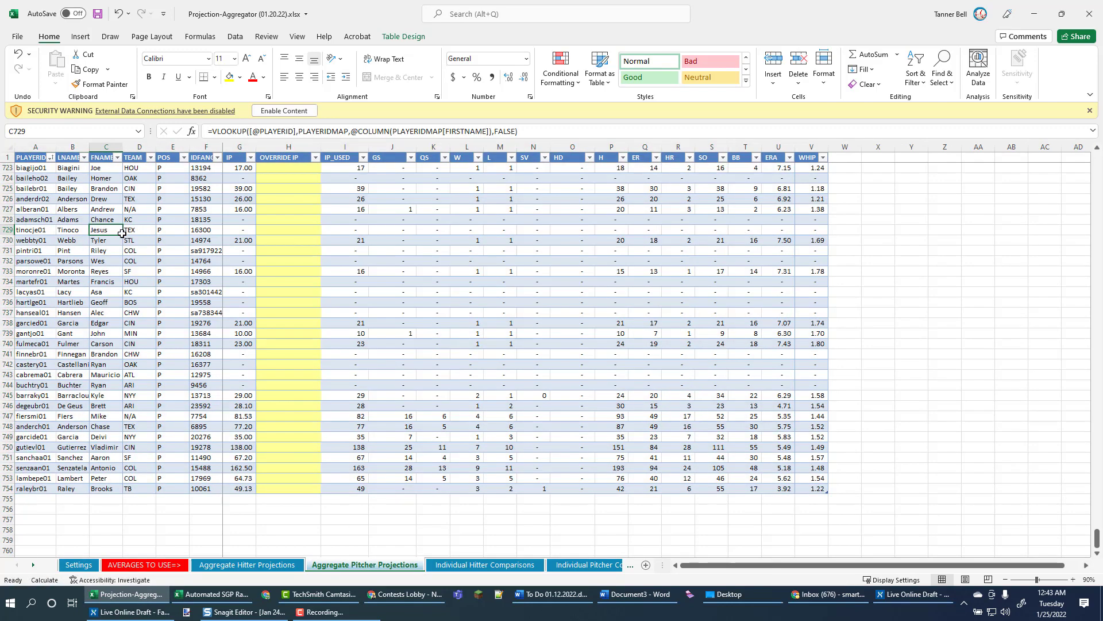
key(ctrl+Home)
key(Left)
key(Left)
key(Left)
key(Left)
key(Left)
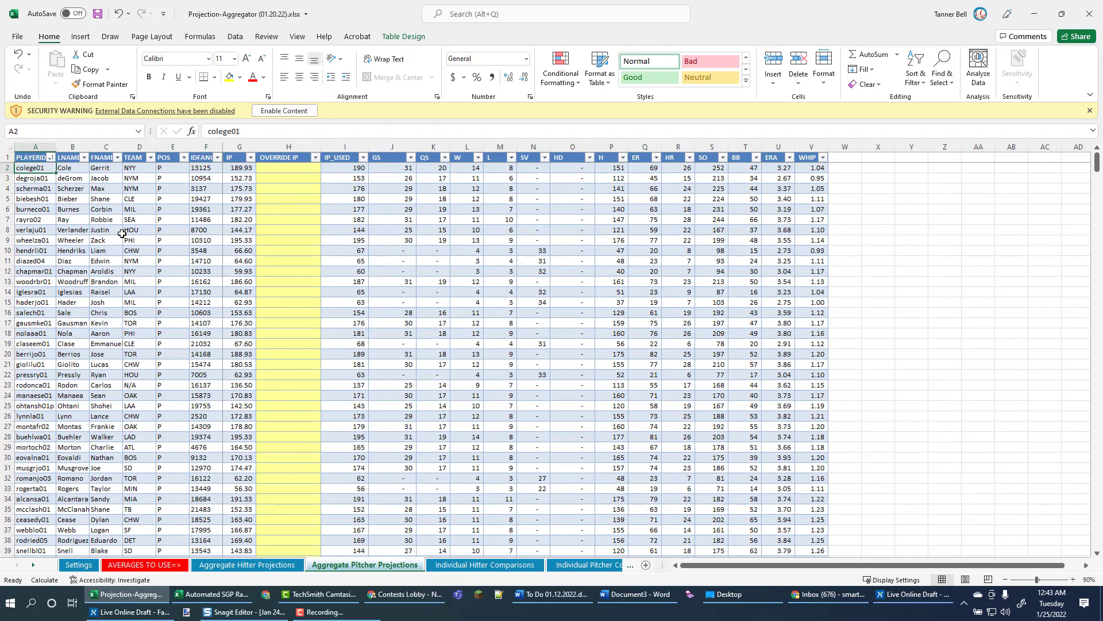
key(Up)
key(ctrl+shift+End)
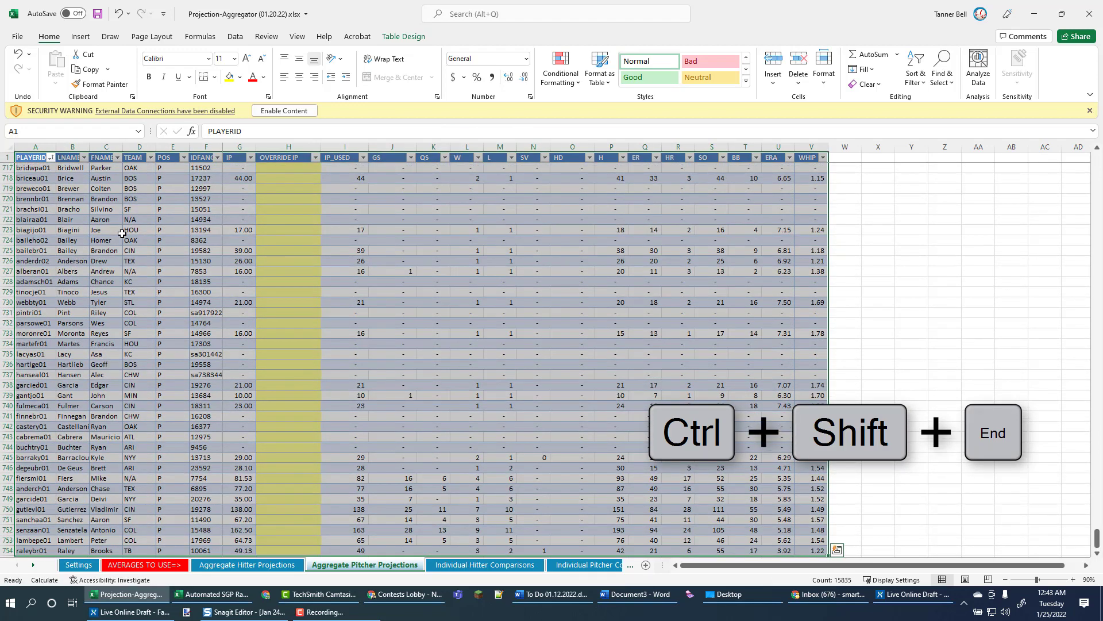
key(ctrl+c)
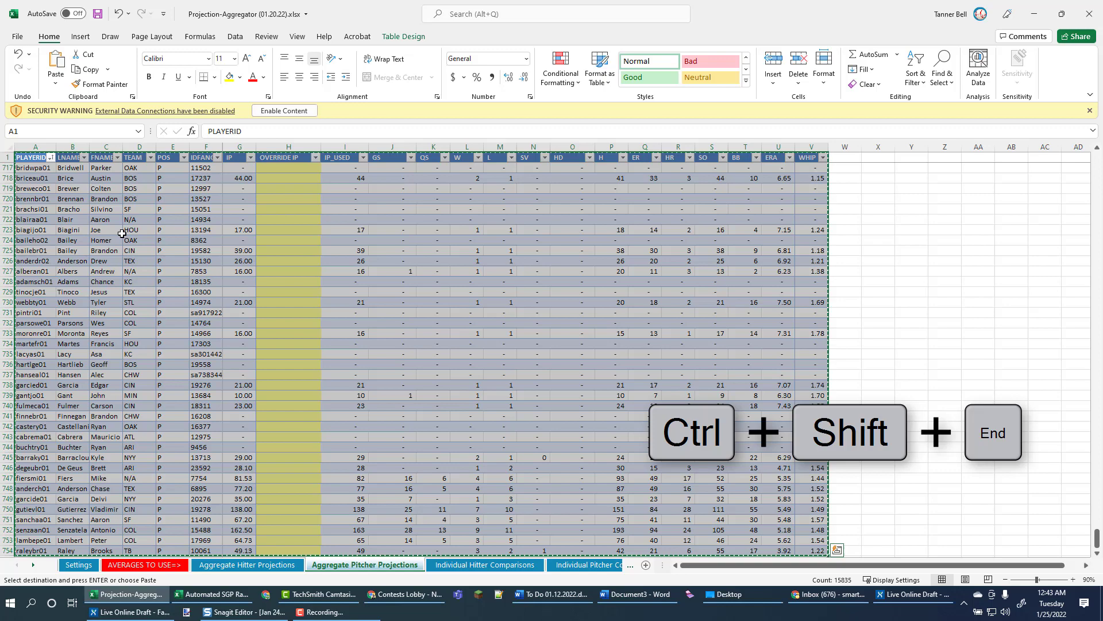
click(240, 594)
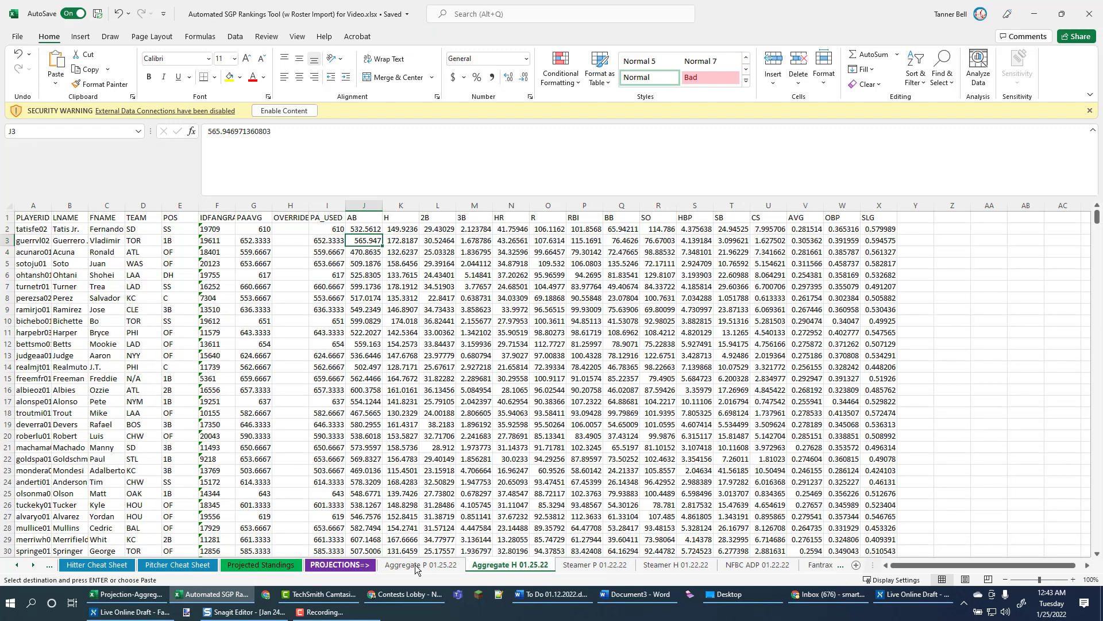
click(415, 568)
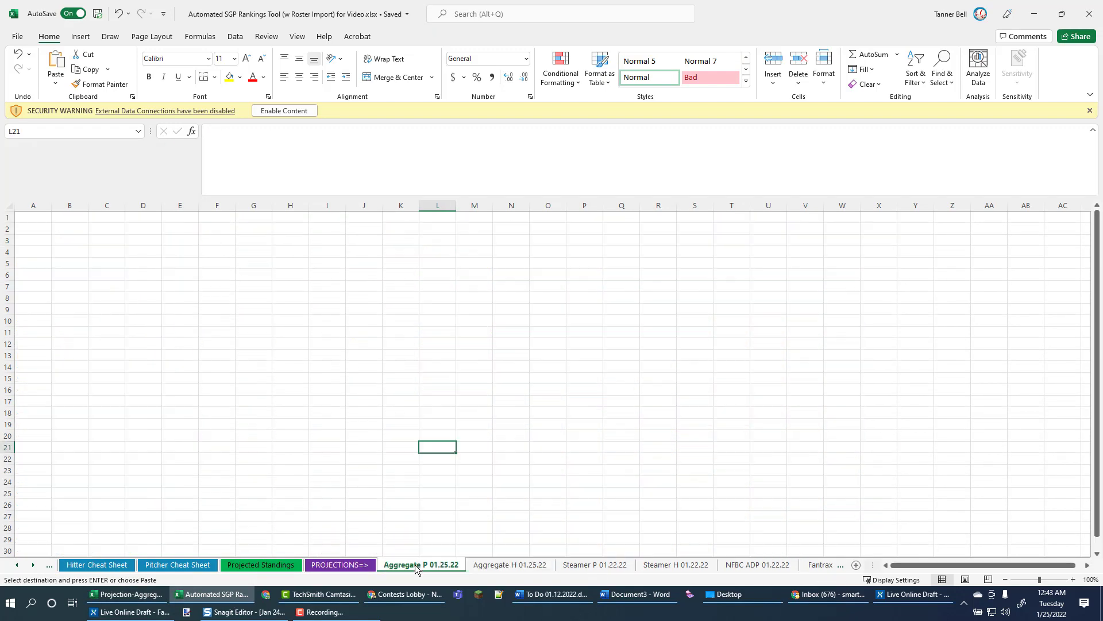
Paste the pitcher projections into A1 of Aggregate P 01.25.22 and check the pasted IDs
right_click(31, 219)
click(77, 279)
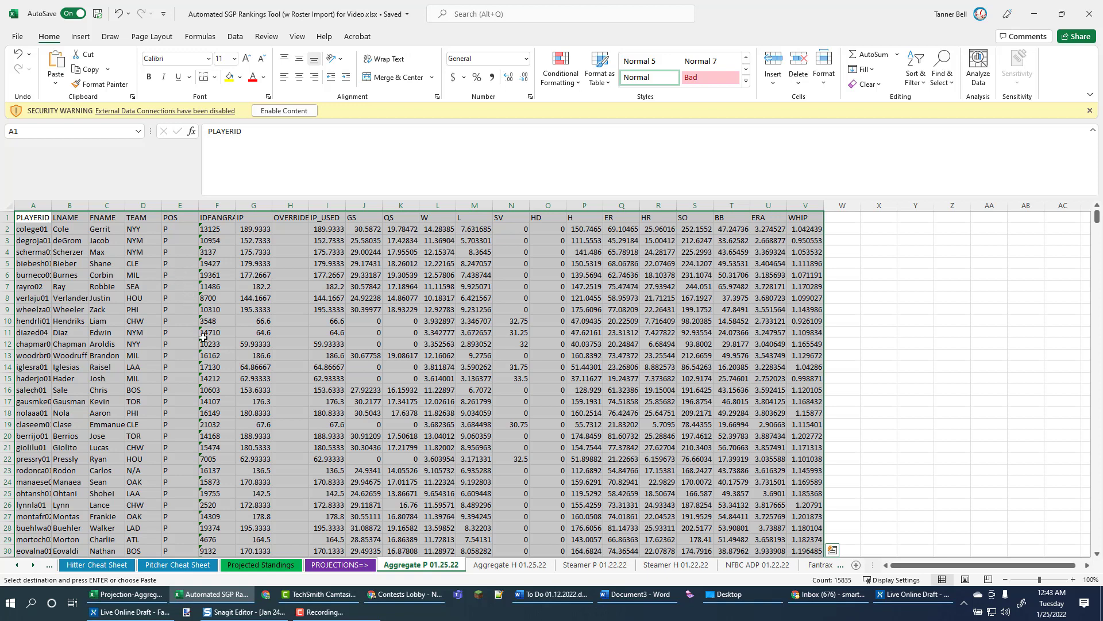
click(222, 468)
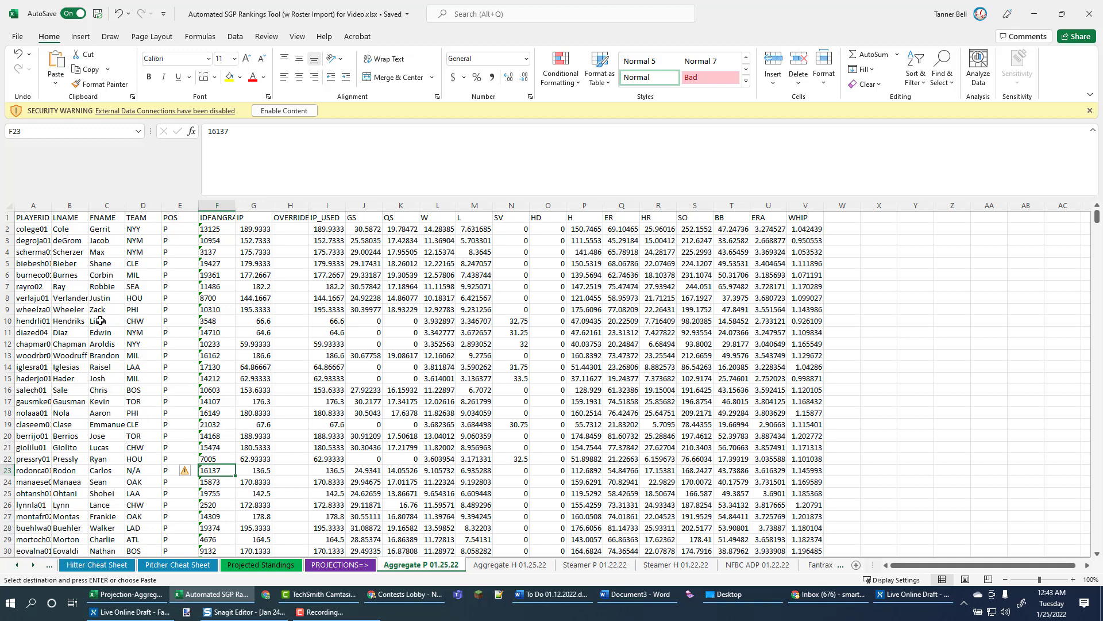
click(35, 204)
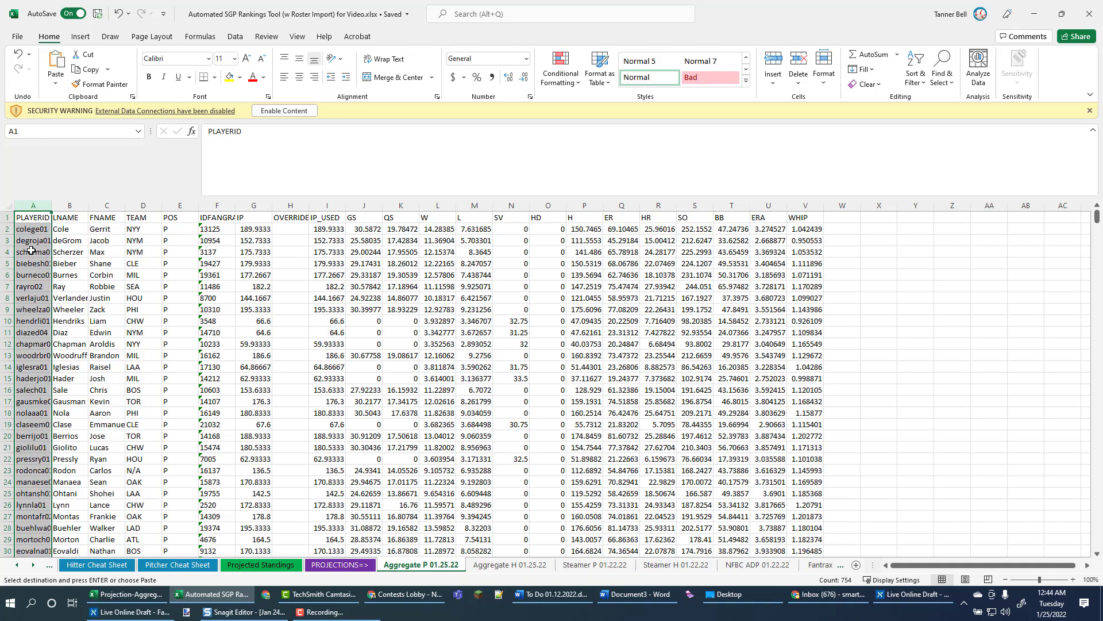
click(16, 566)
On Import Setup, enter 'Aggregate H 01.25.22' in F2 and 'Aggregate P 01.25.22' in F3
click(17, 565)
click(17, 566)
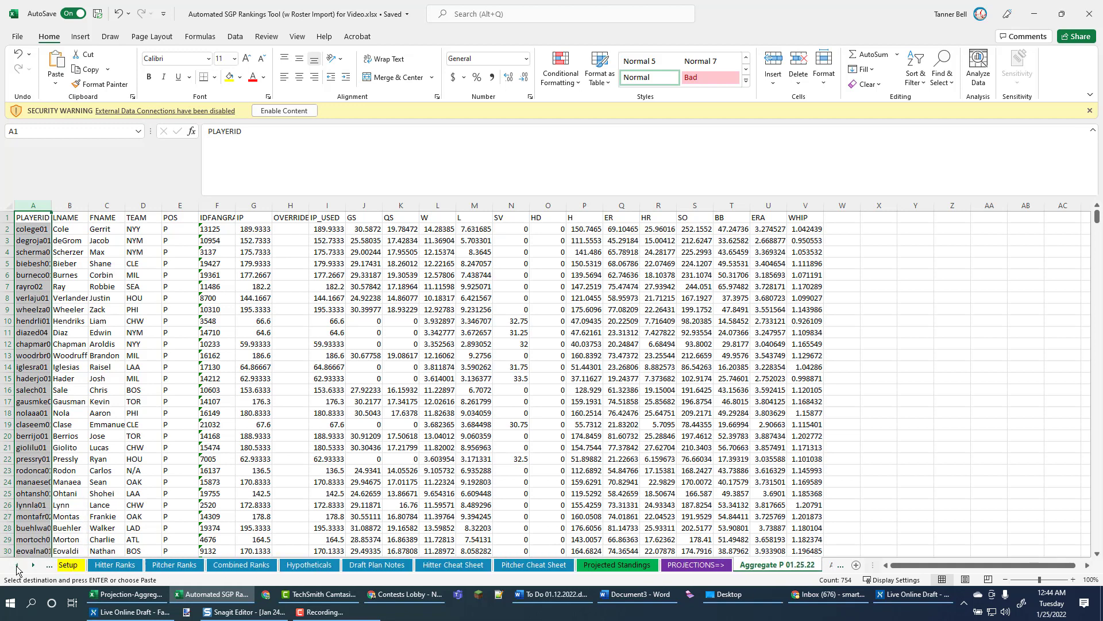
click(17, 565)
click(156, 563)
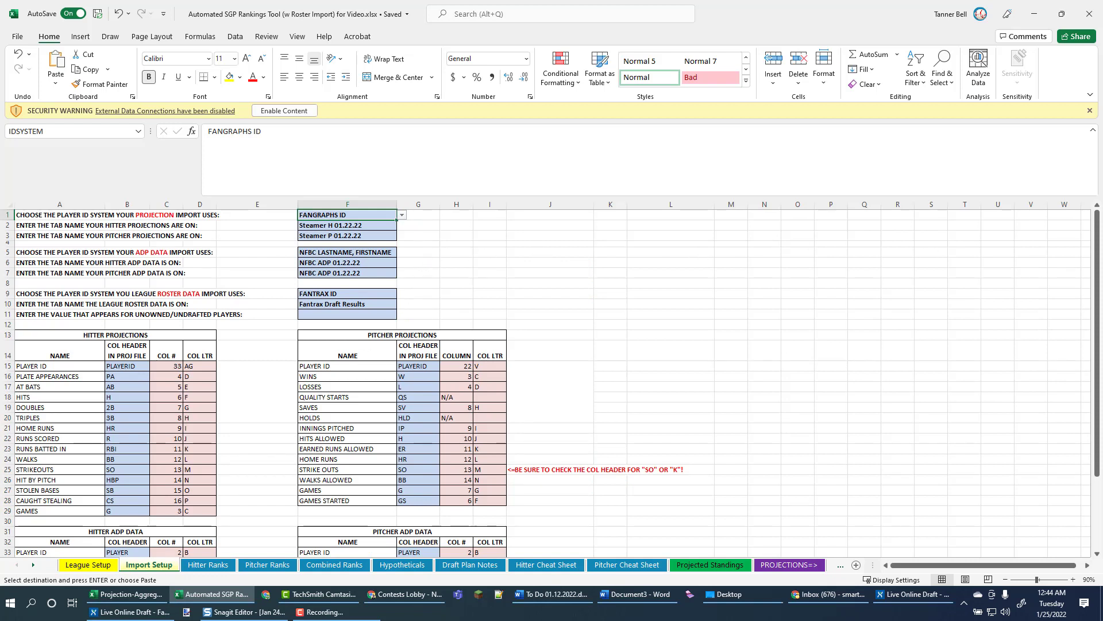
key(alt+Tab)
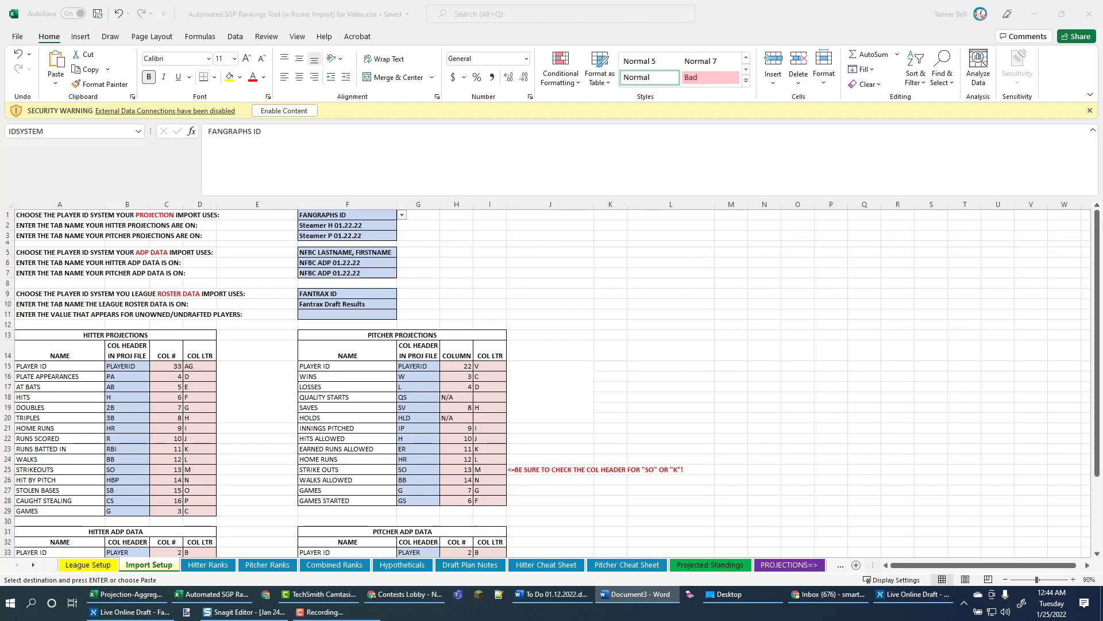
click(345, 224)
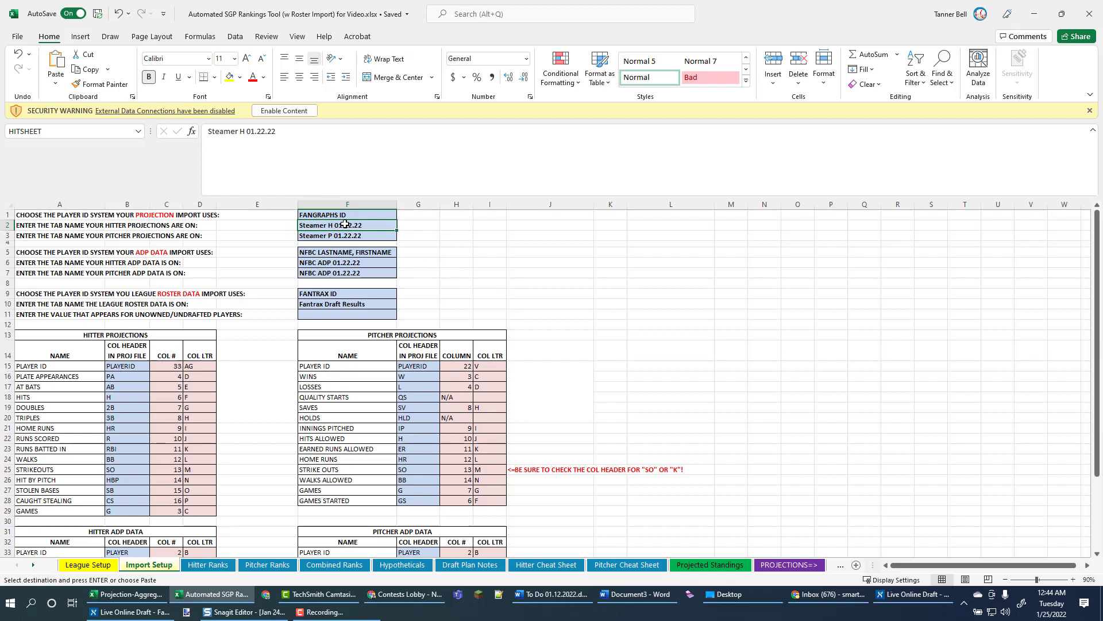
text(Aggreg)
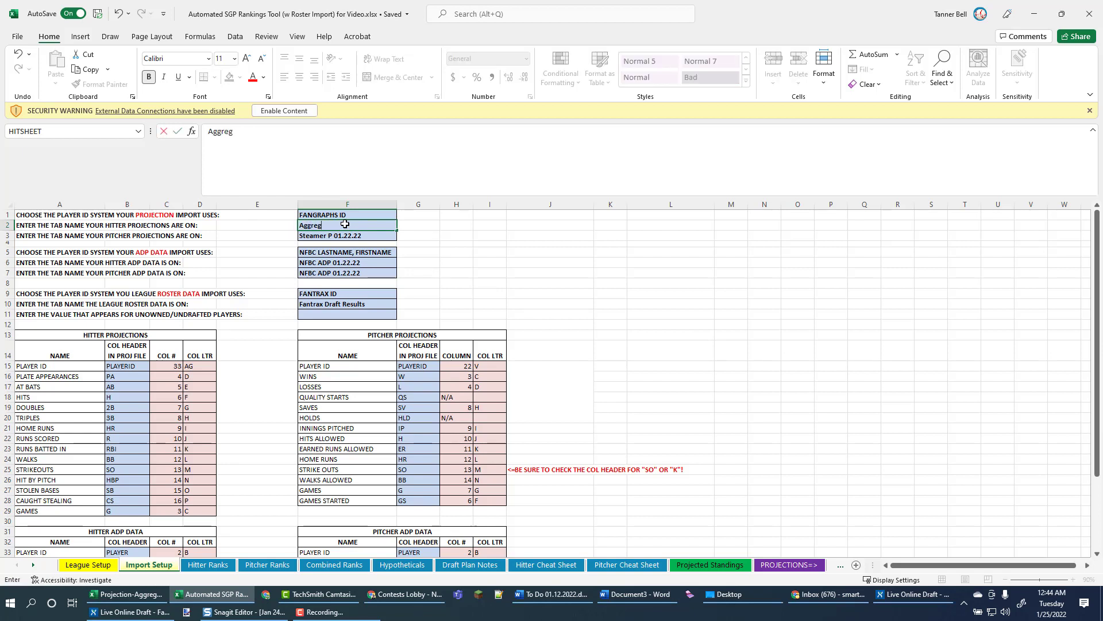
text(ate H 01.25.22)
key(Return)
text(A)
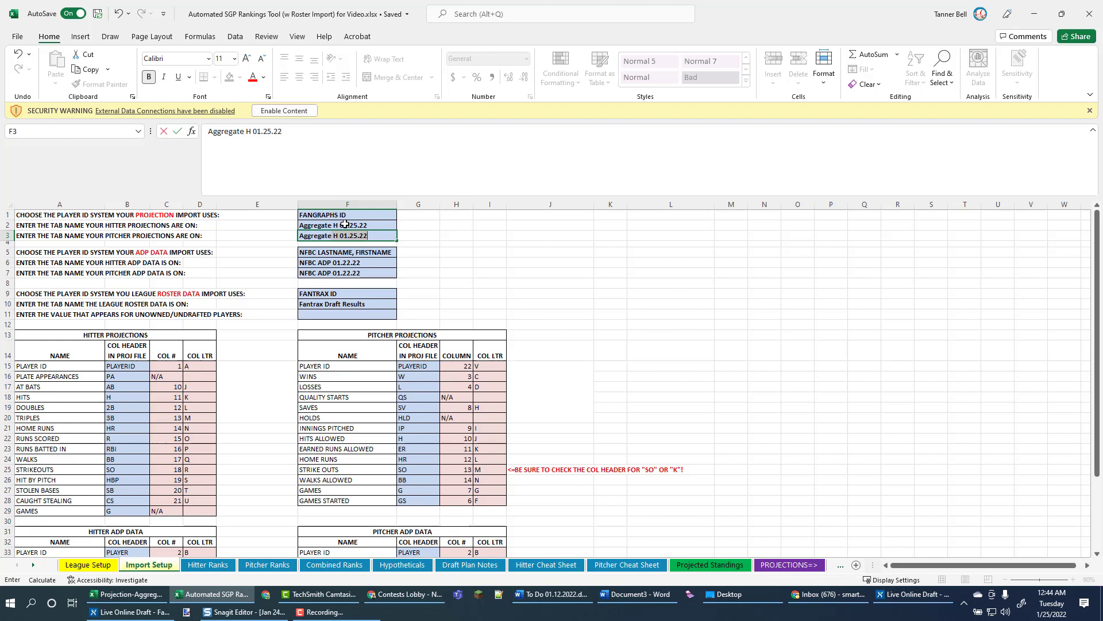
key(BackSpace)
key(BackSpace)
key(BackSpace)
key(BackSpace)
key(BackSpace)
key(BackSpace)
key(BackSpace)
key(BackSpace)
key(BackSpace)
key(BackSpace)
text(P 01)
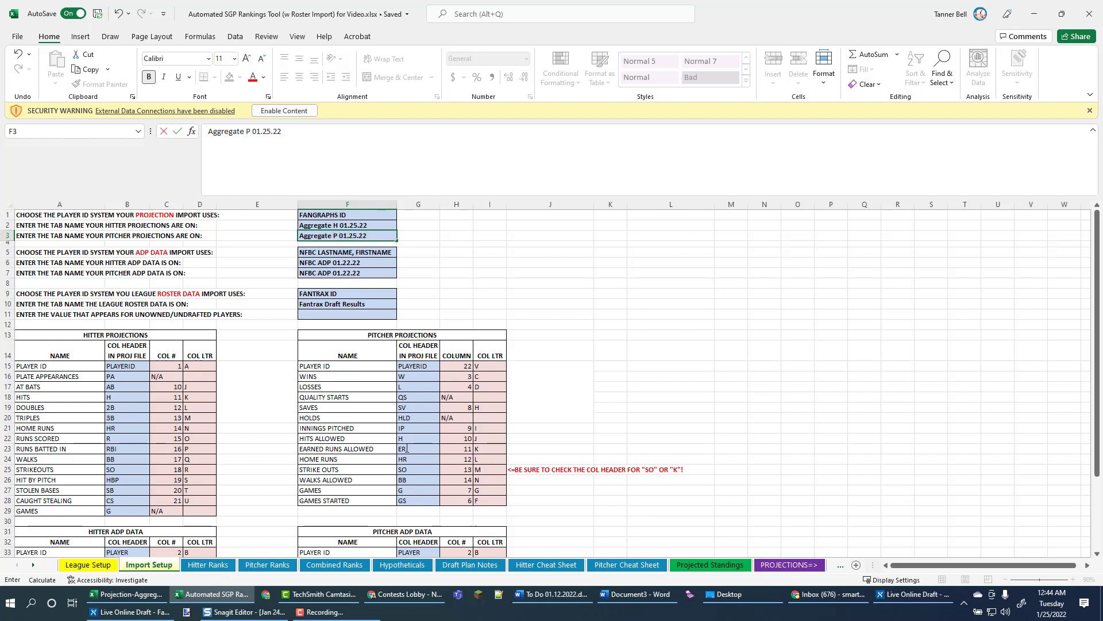
text(.25.22)
key(Return)
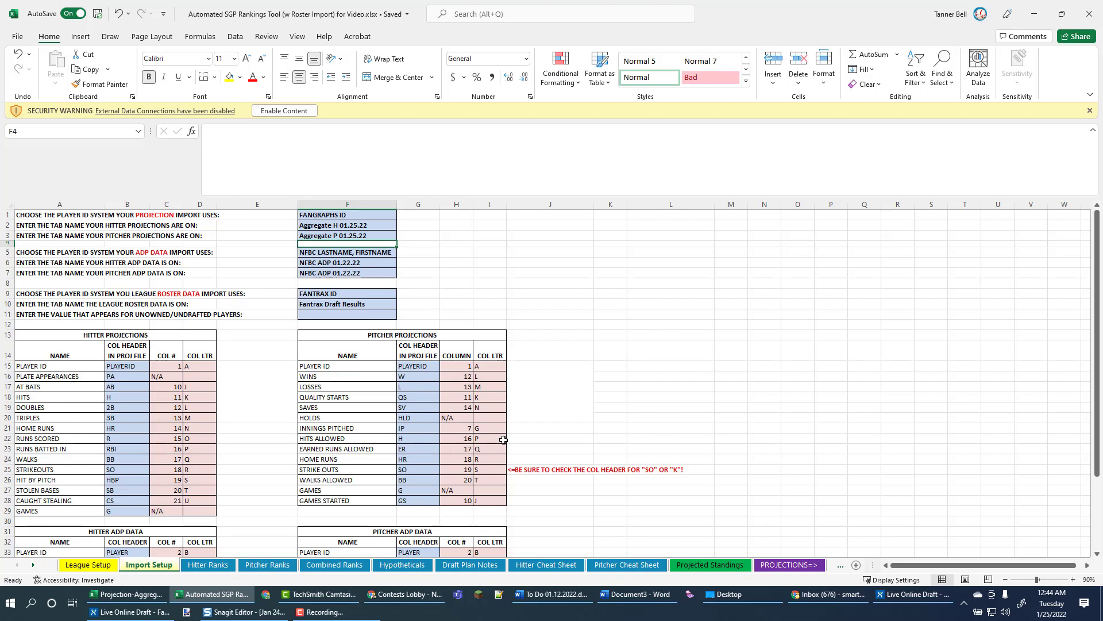
click(349, 214)
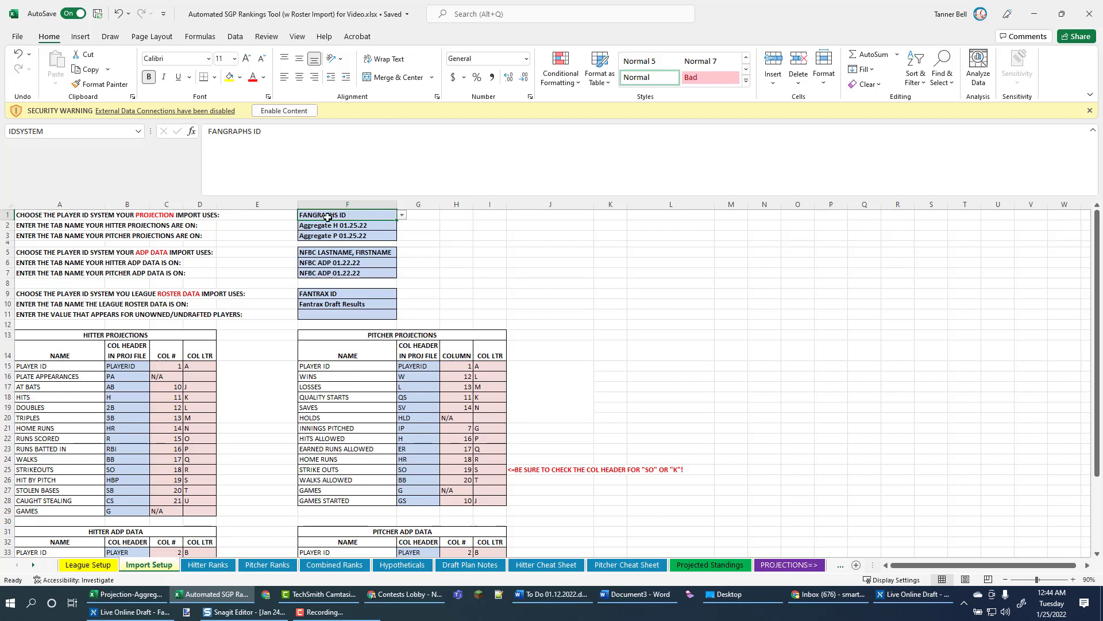
Change the F1 player ID system from FANGRAPHS ID to SFBB ID
click(402, 216)
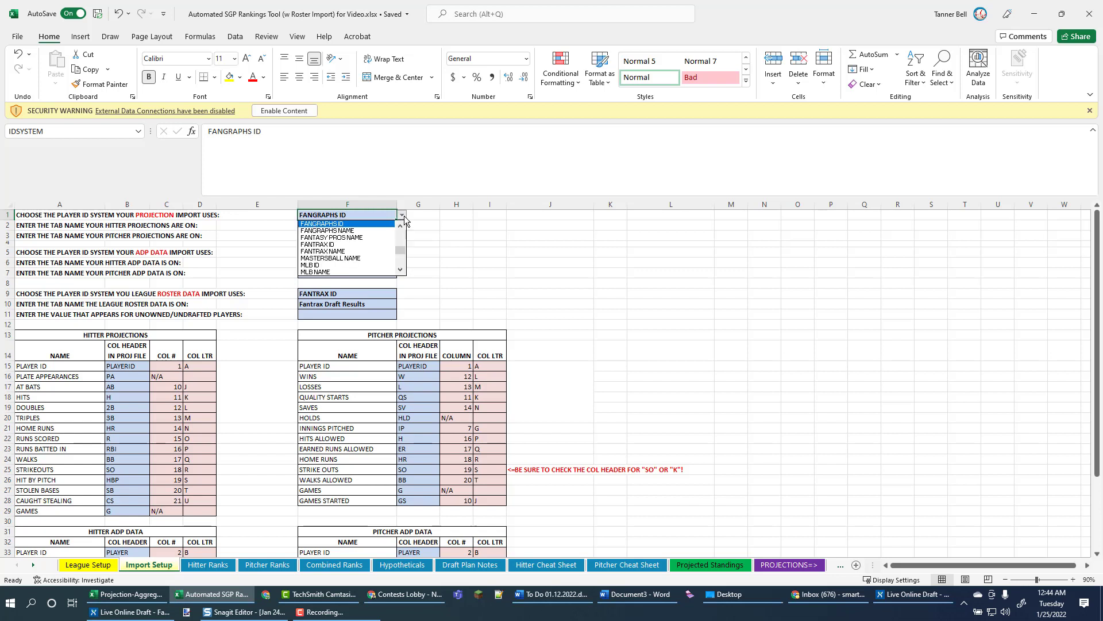
scroll(401, 230, up, 5)
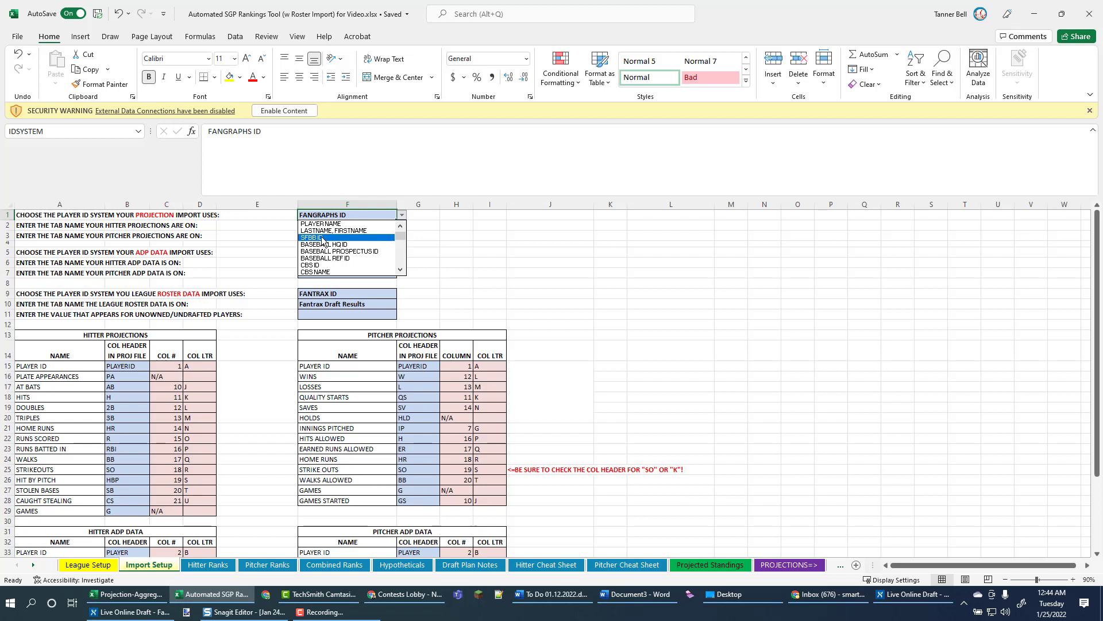
click(319, 238)
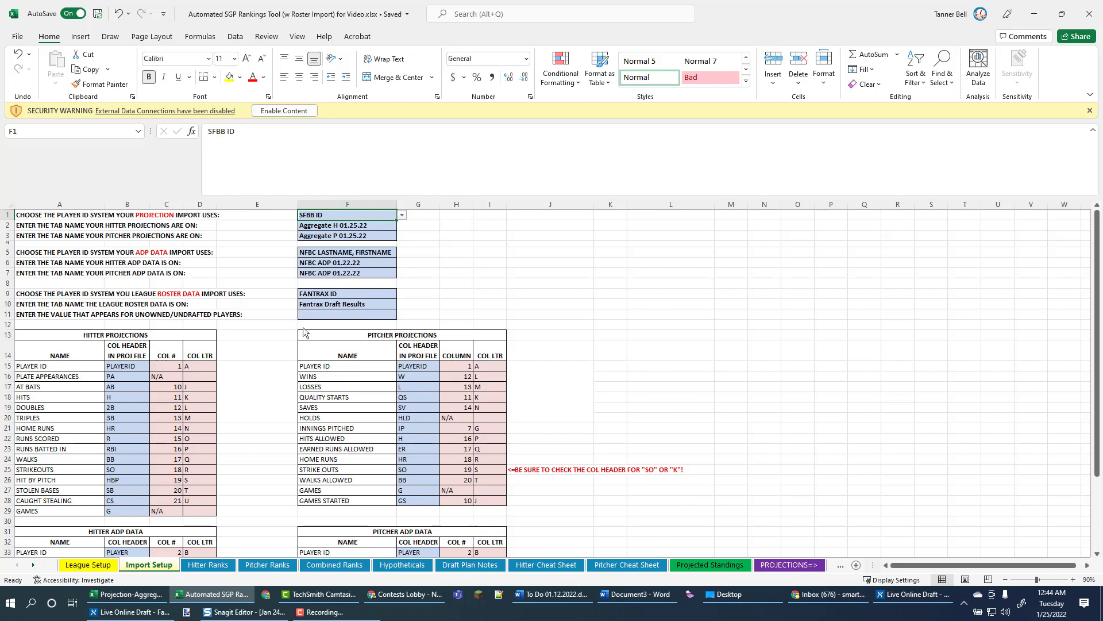
drag(172, 366, 198, 513)
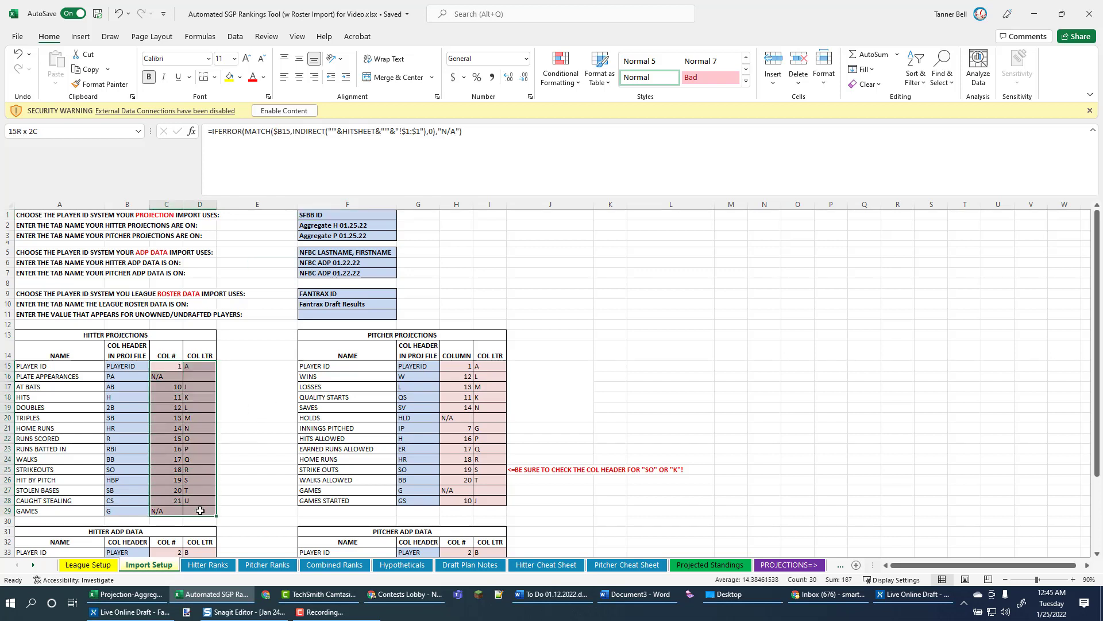
click(168, 376)
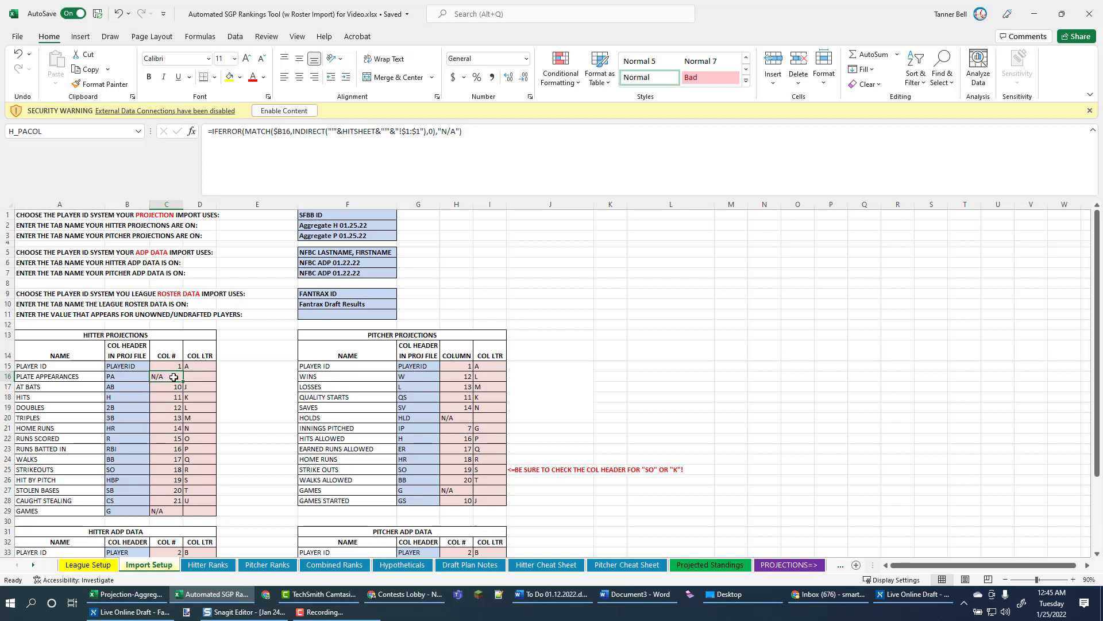
click(122, 375)
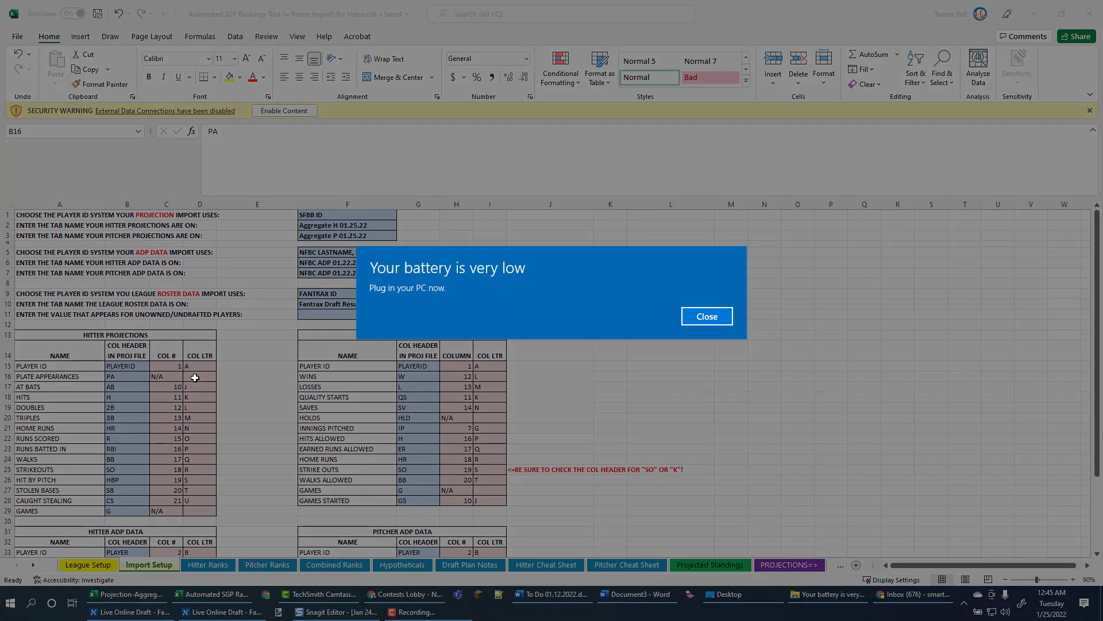
click(697, 316)
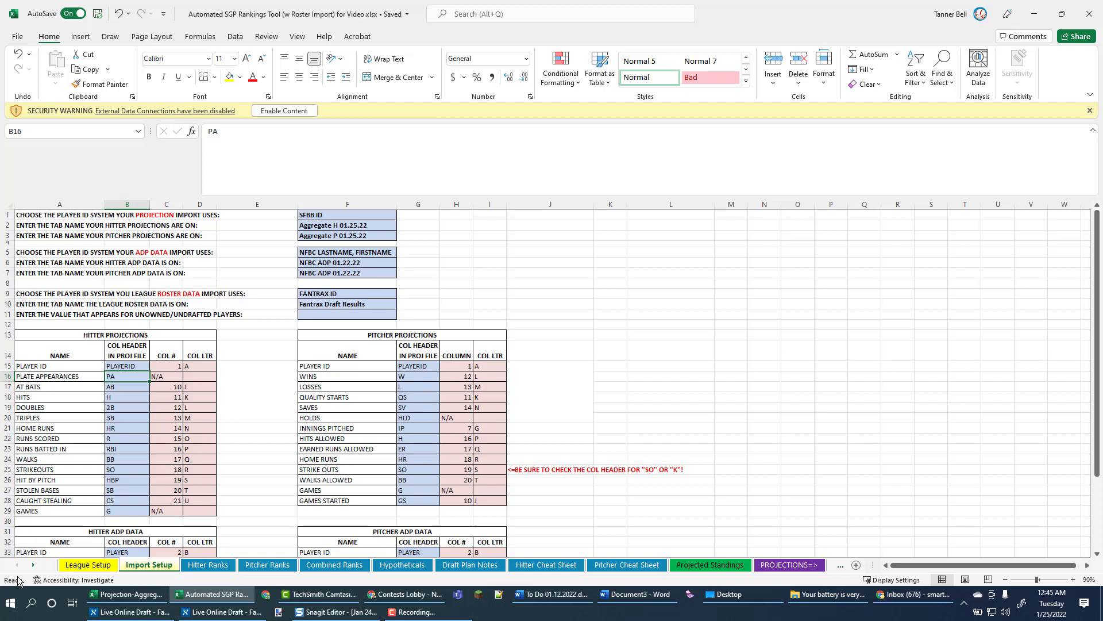
click(34, 566)
click(34, 565)
click(34, 565)
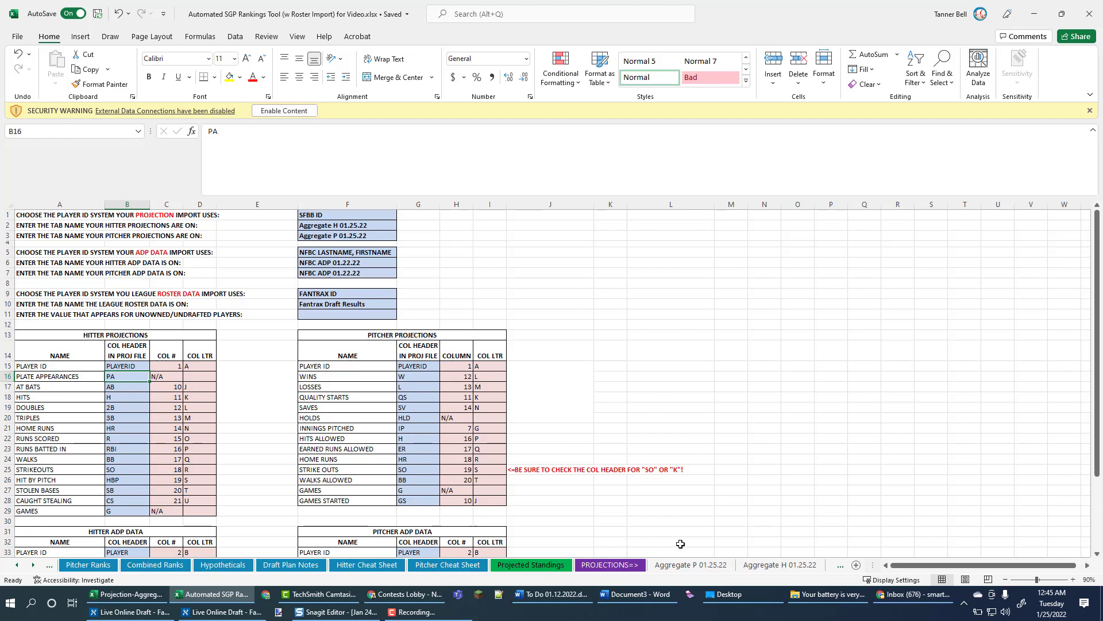
click(753, 565)
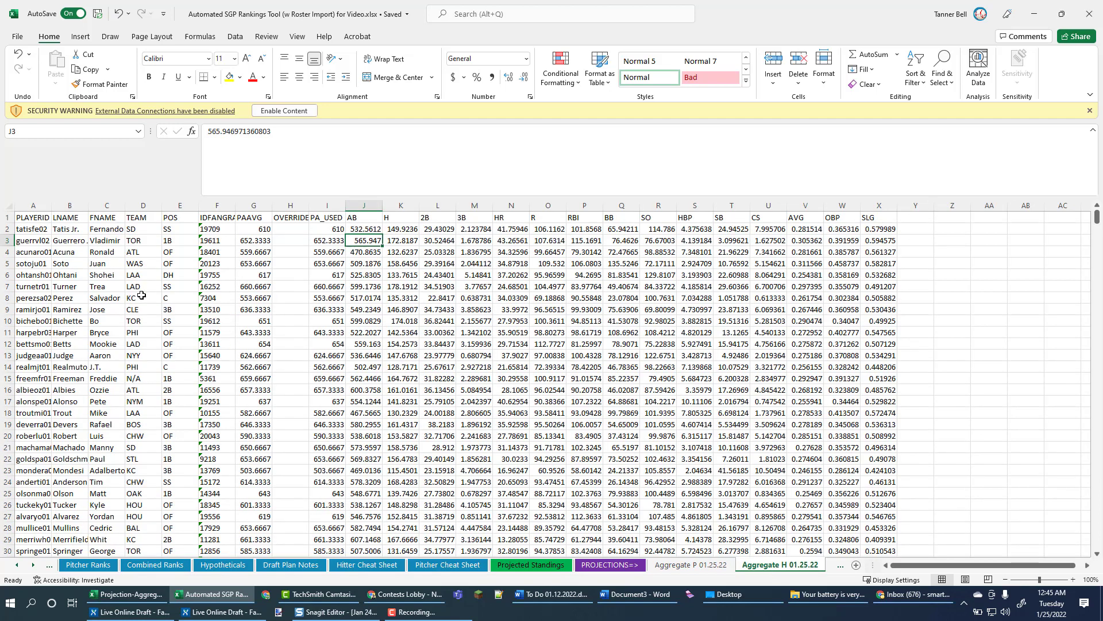
click(332, 217)
key(ctrl+shift+Down)
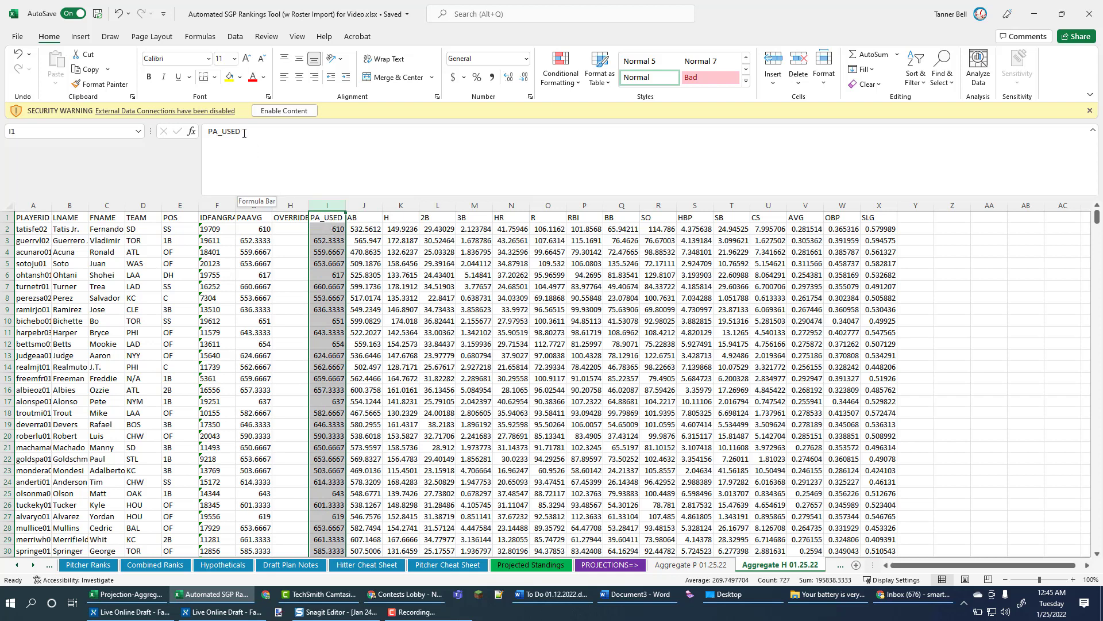
double_click(227, 132)
right_click(227, 134)
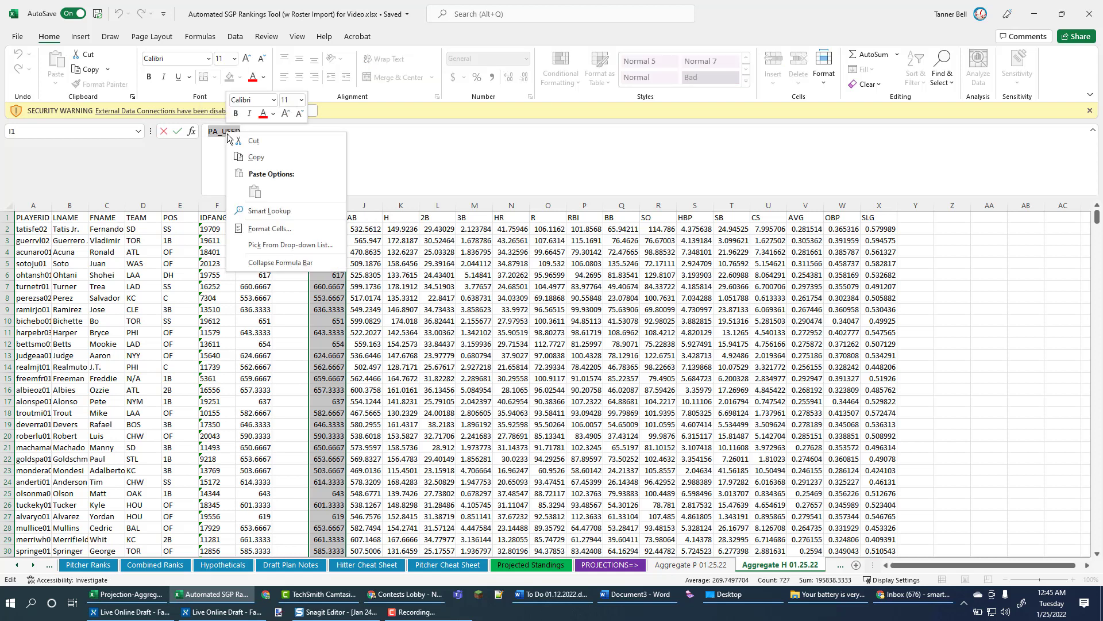
click(254, 157)
click(300, 226)
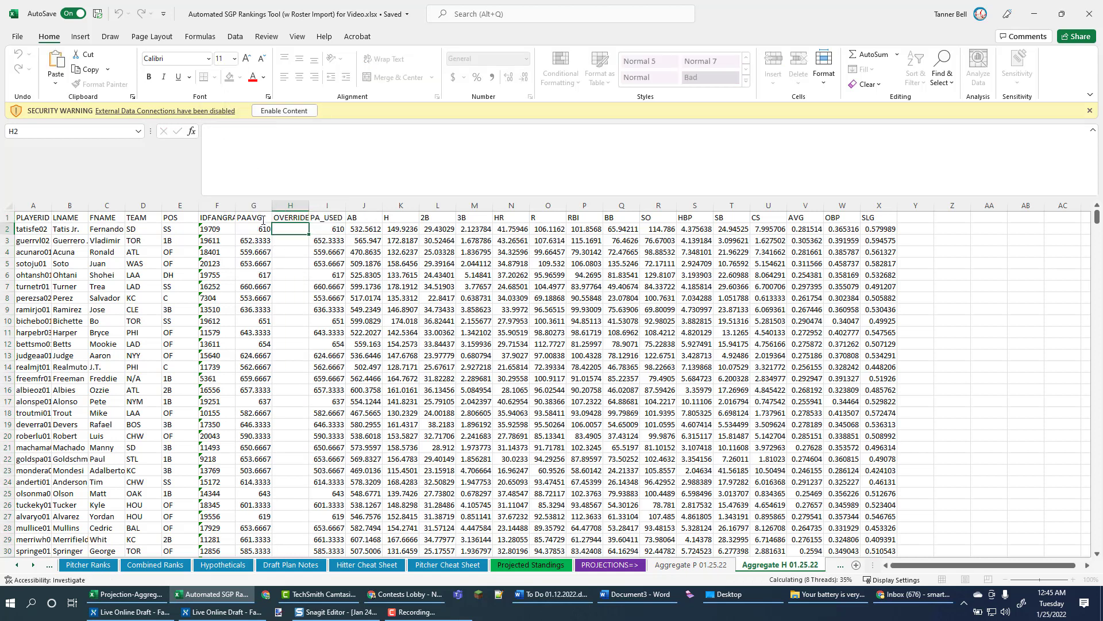
click(326, 222)
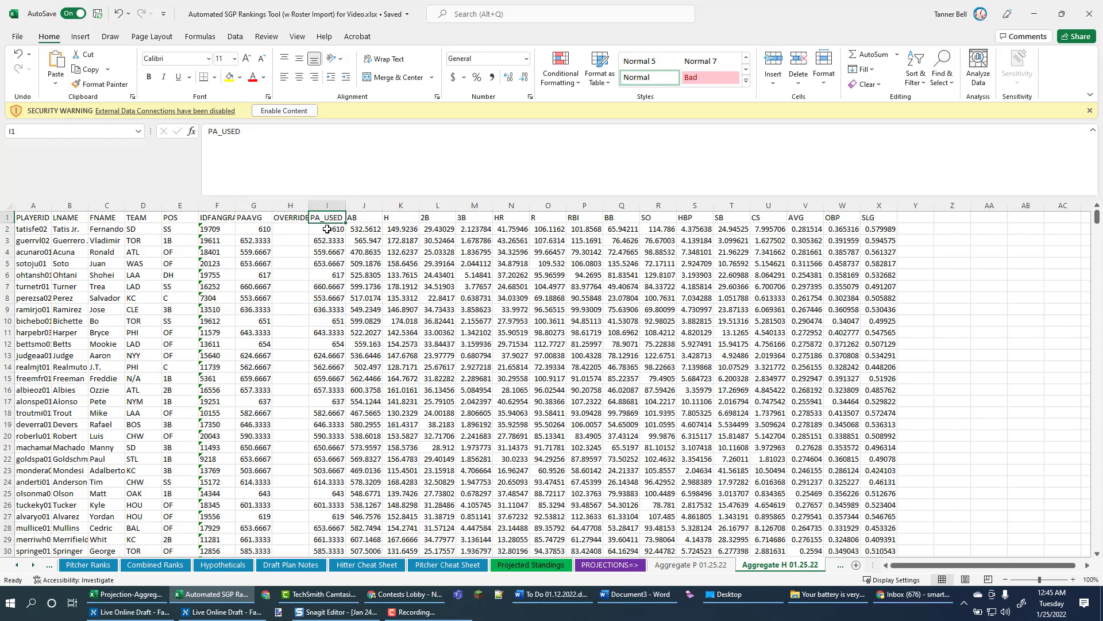
click(18, 566)
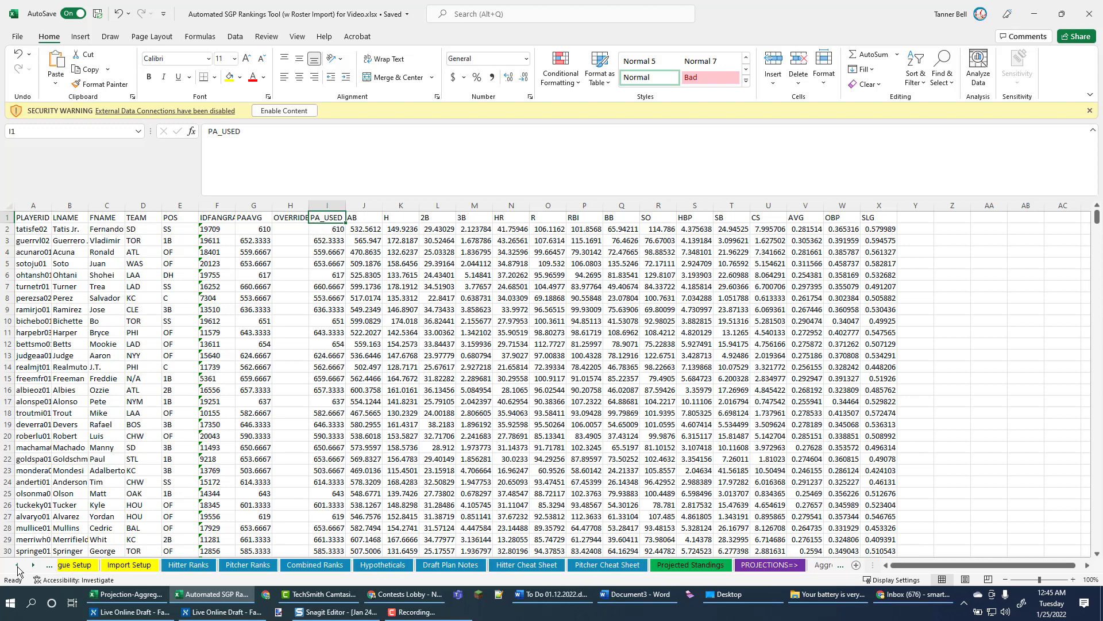
click(140, 565)
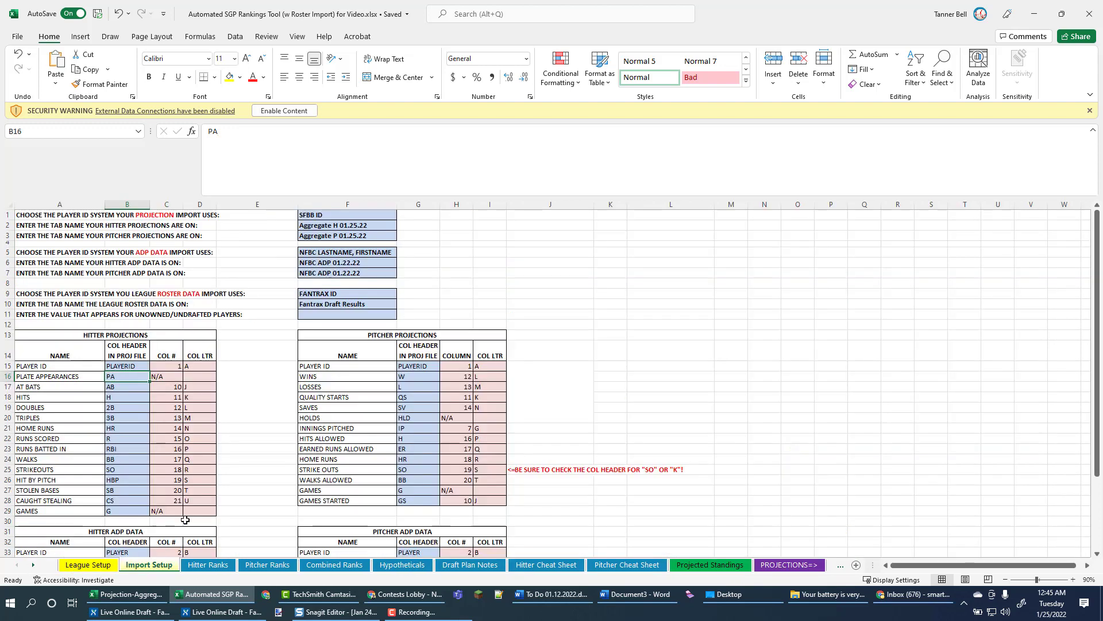
Replace the PA header in B16 with PA_USED so C16 resolves to column 9
right_click(119, 375)
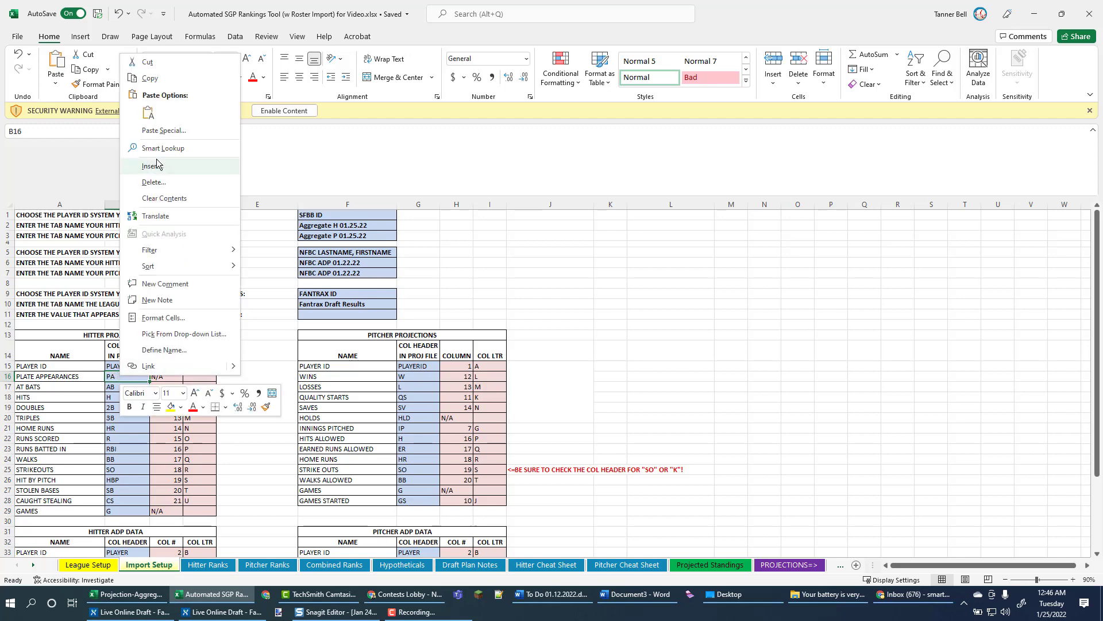
click(149, 112)
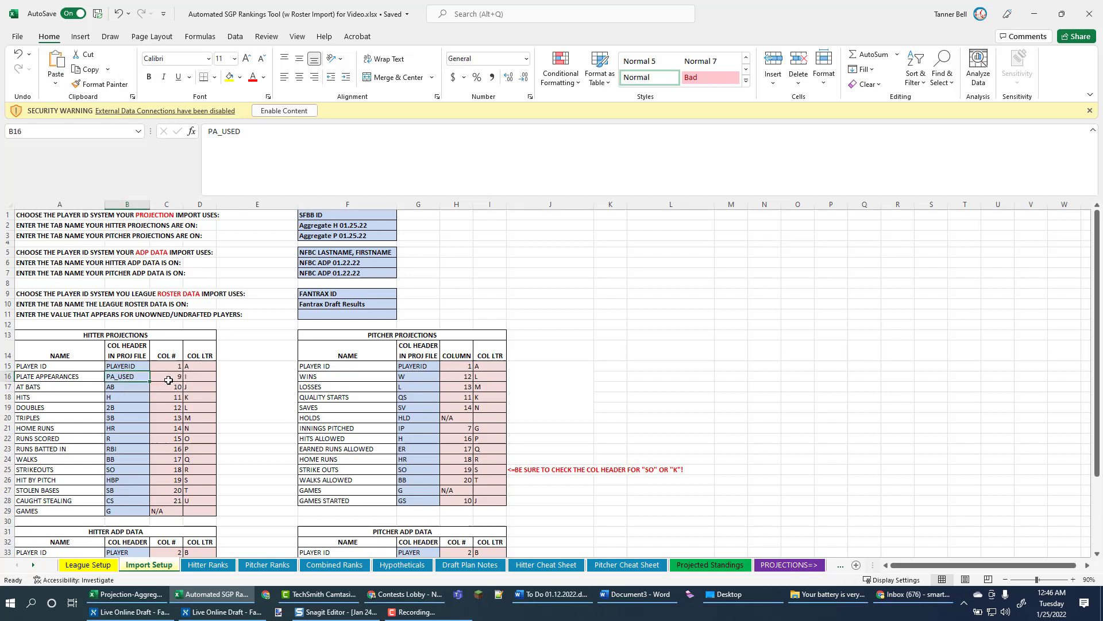
click(172, 379)
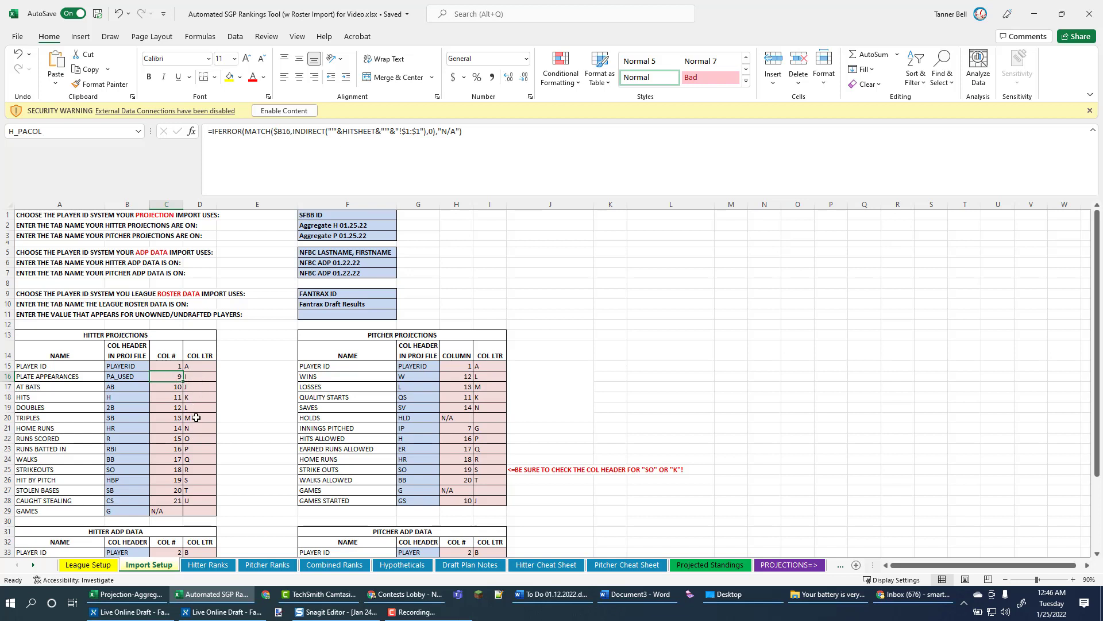
drag(402, 429, 468, 425)
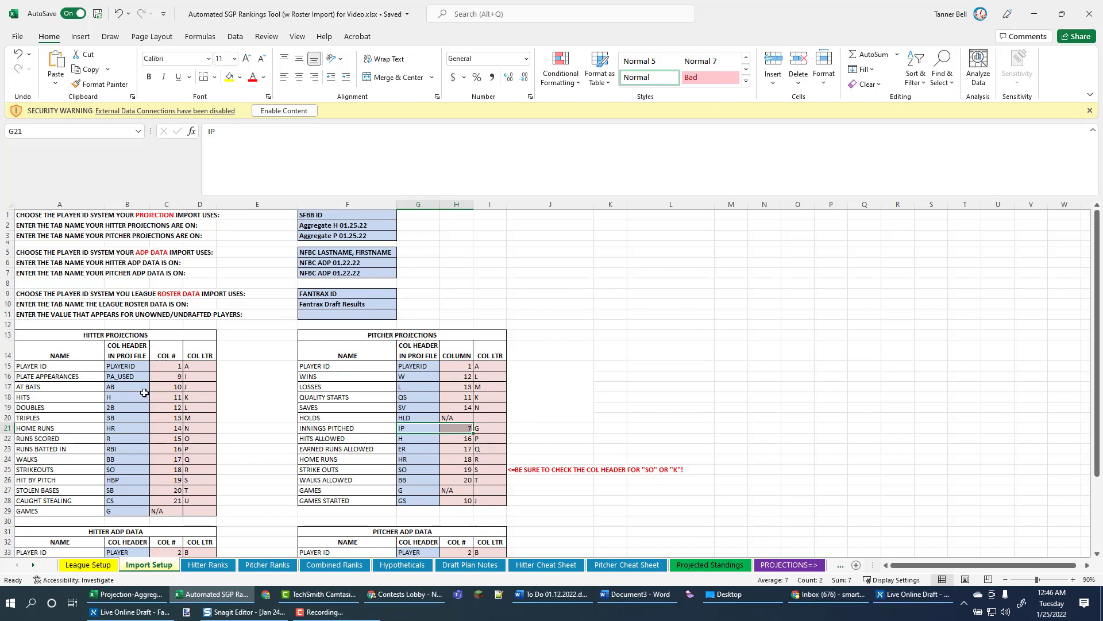
click(179, 416)
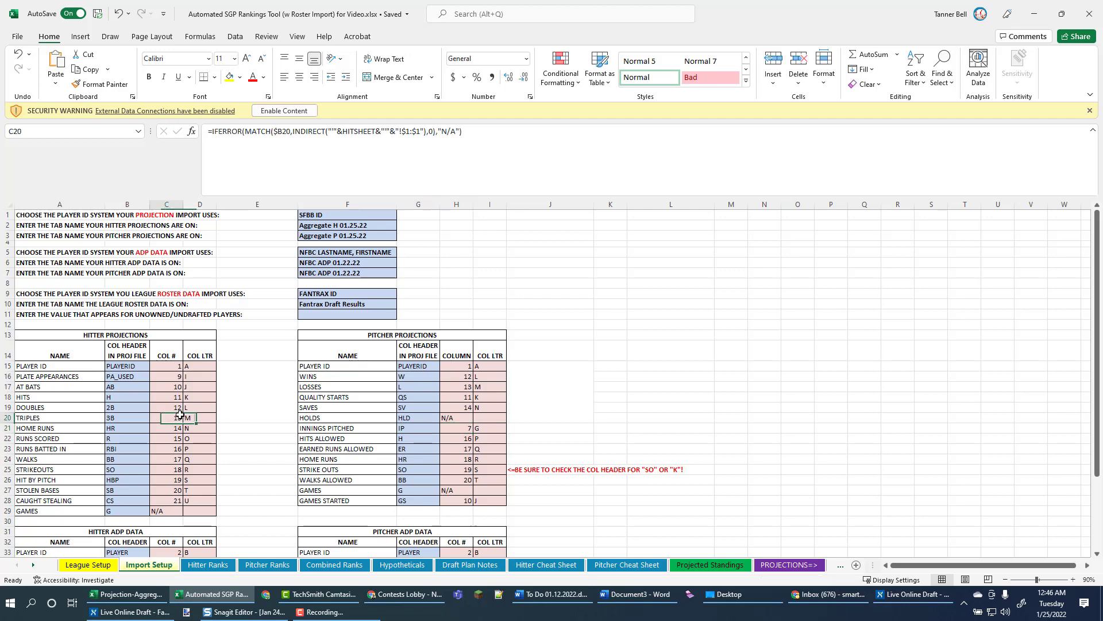
Verify the calculated dollar values and stats on Hitter Ranks and Pitcher Ranks, then save the workbook
click(218, 562)
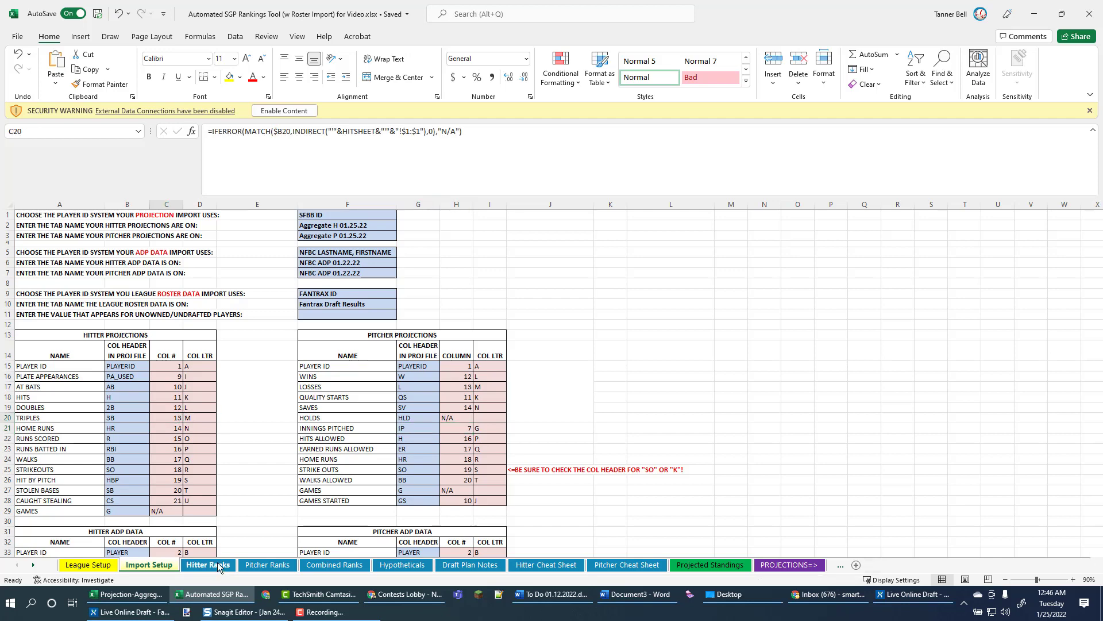
click(689, 260)
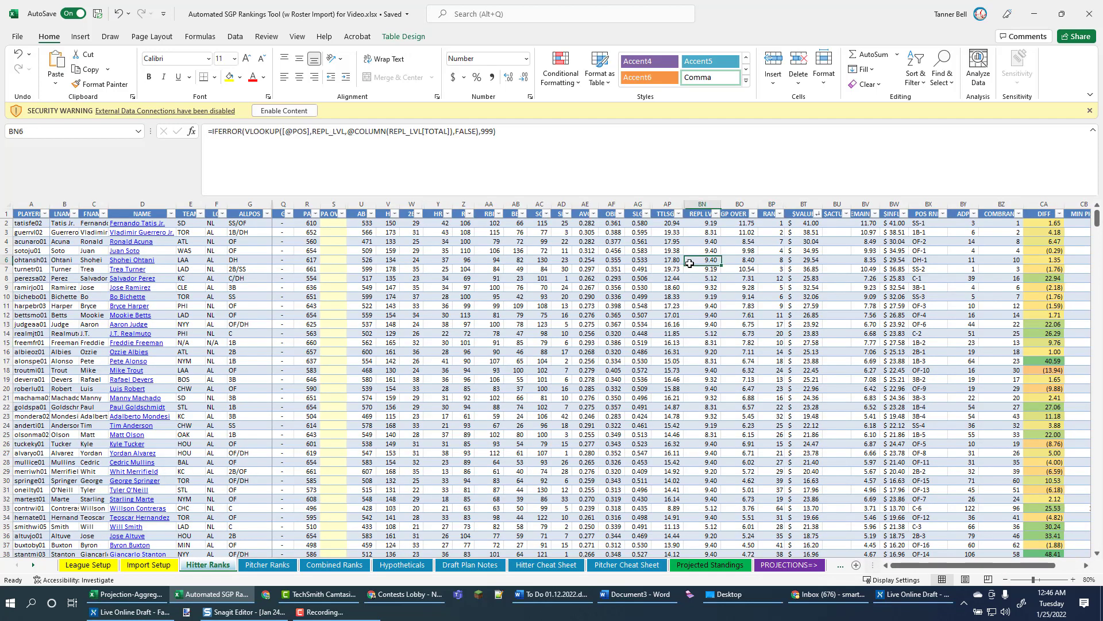
click(805, 224)
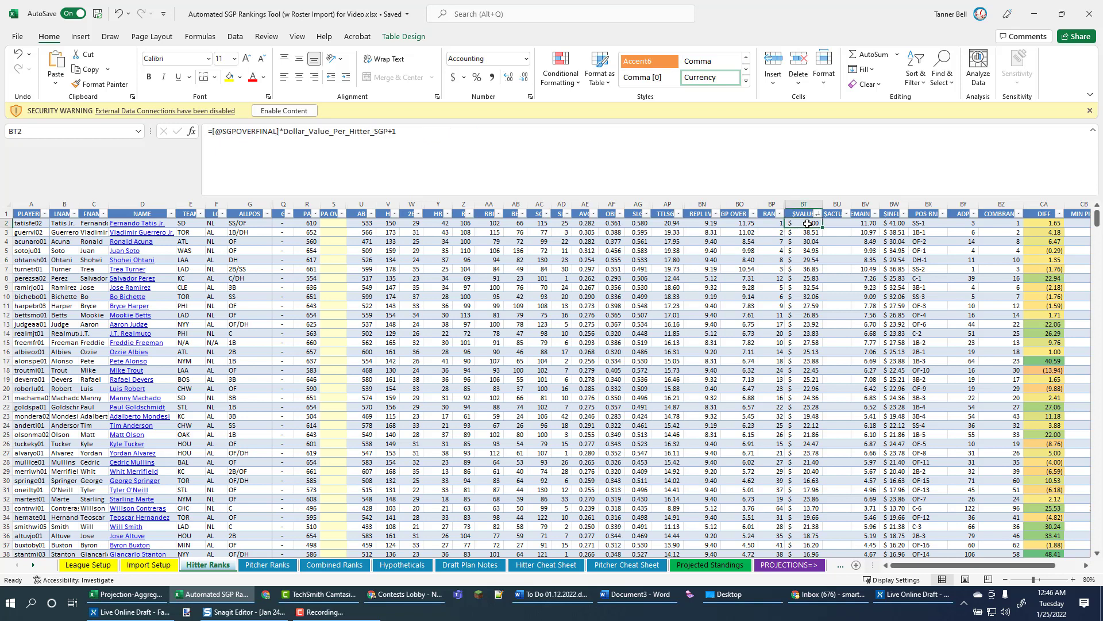
click(267, 564)
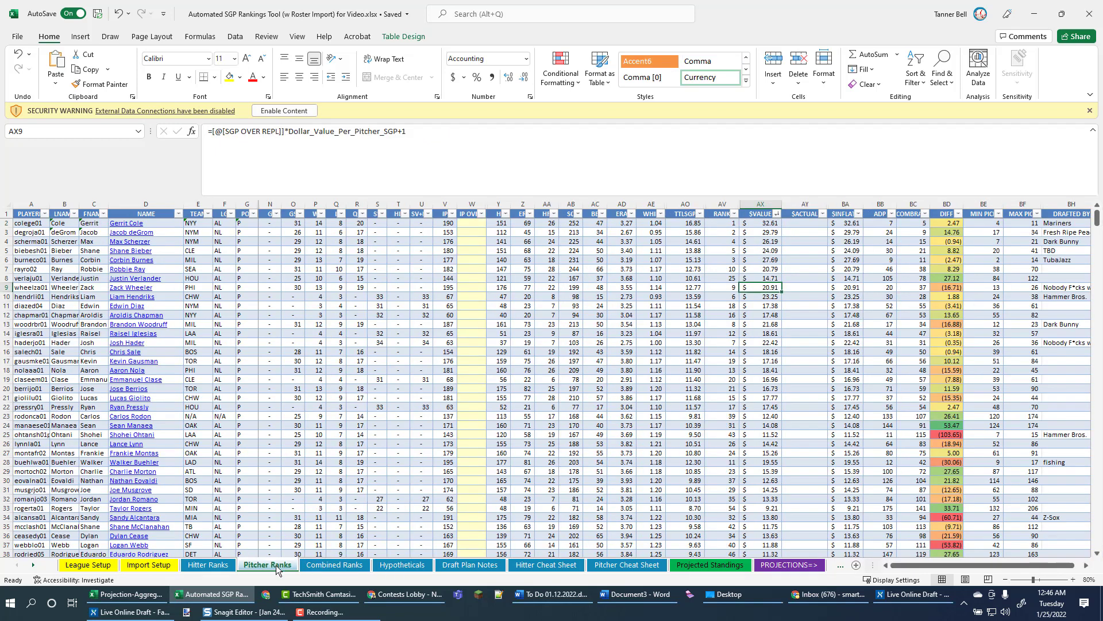
click(766, 241)
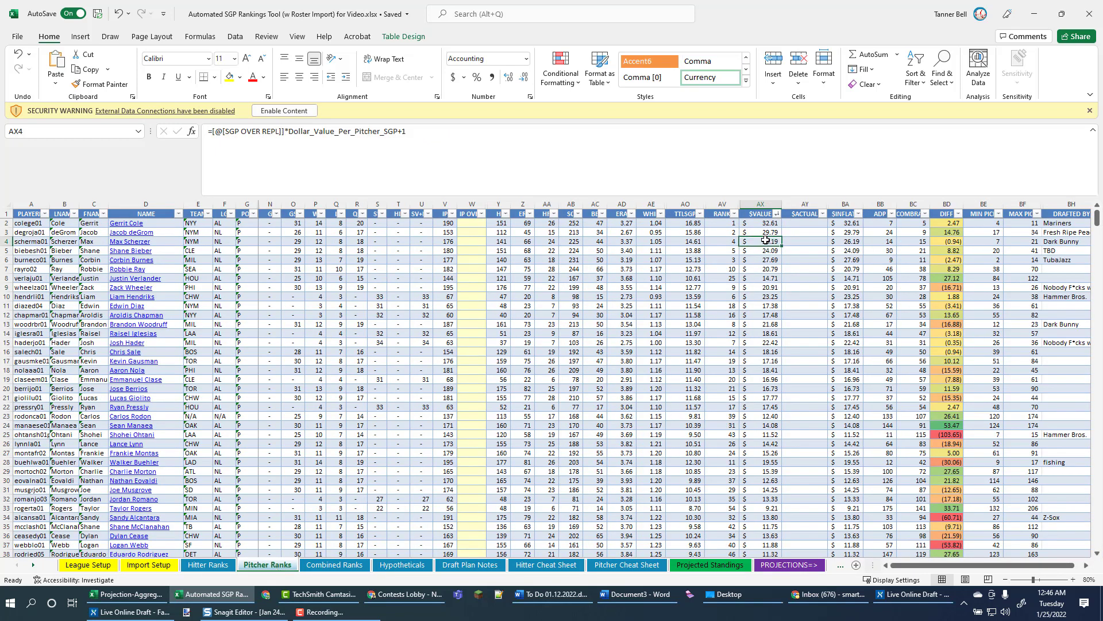
click(223, 566)
click(442, 328)
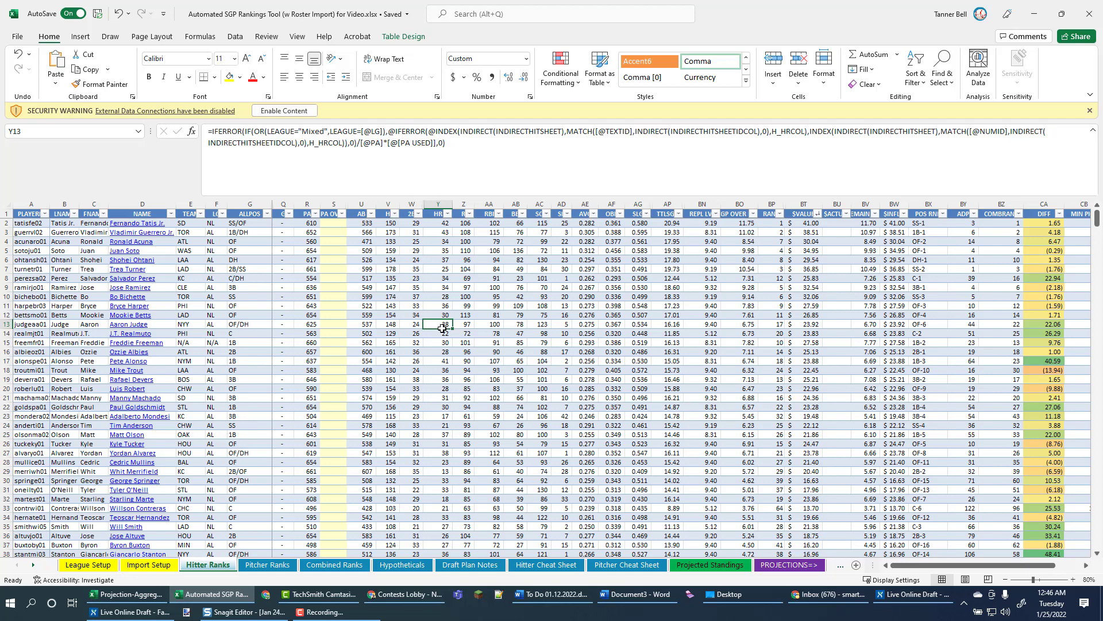
key(ctrl+s)
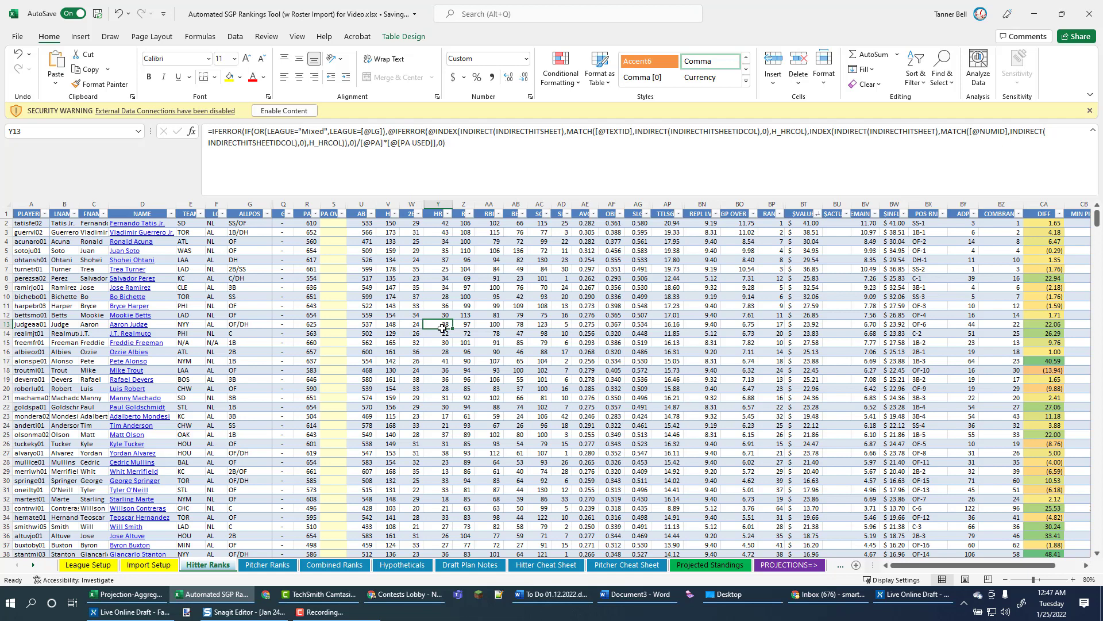